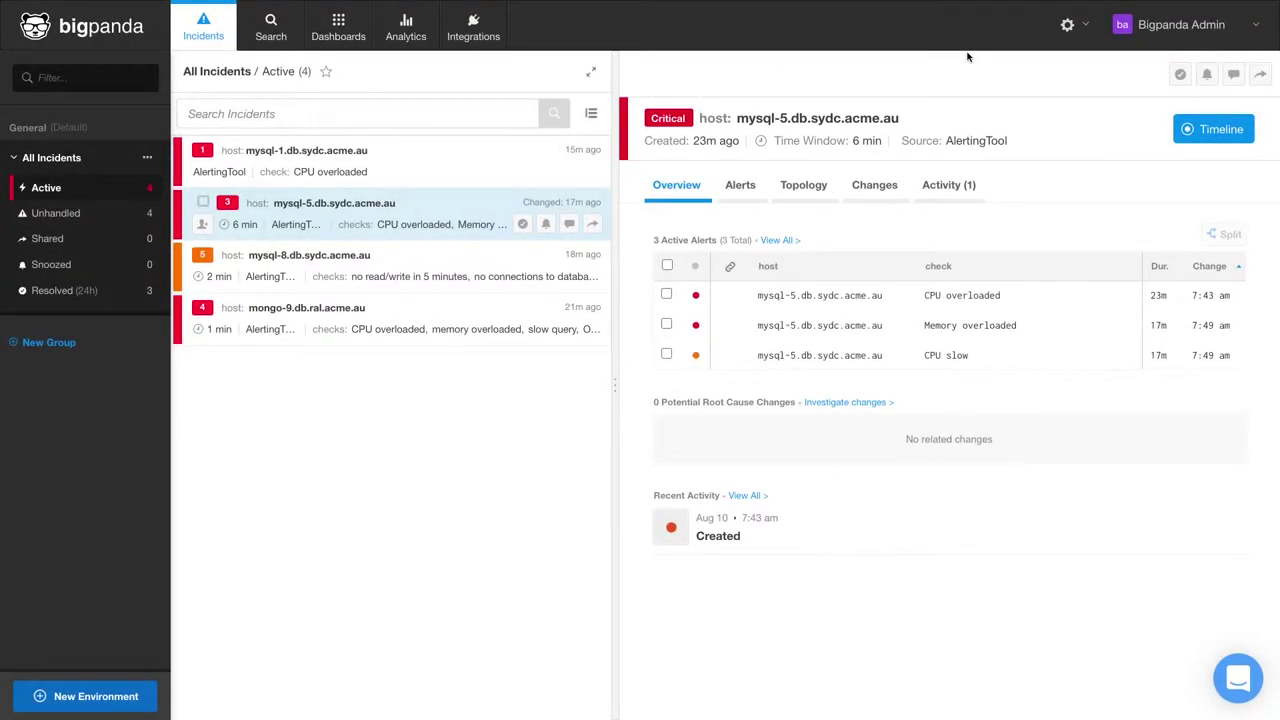
Step: Open a blank New Custom Tag form from the Custom Tags settings
click(1069, 26)
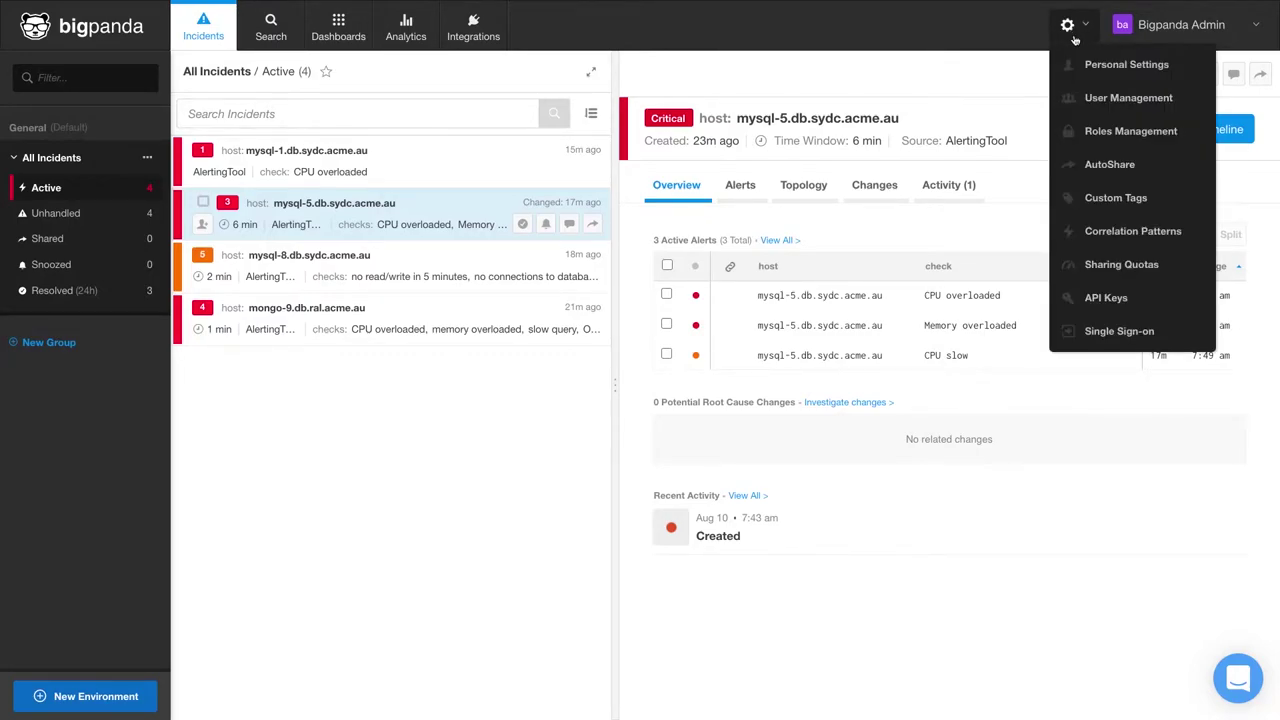
click(1098, 196)
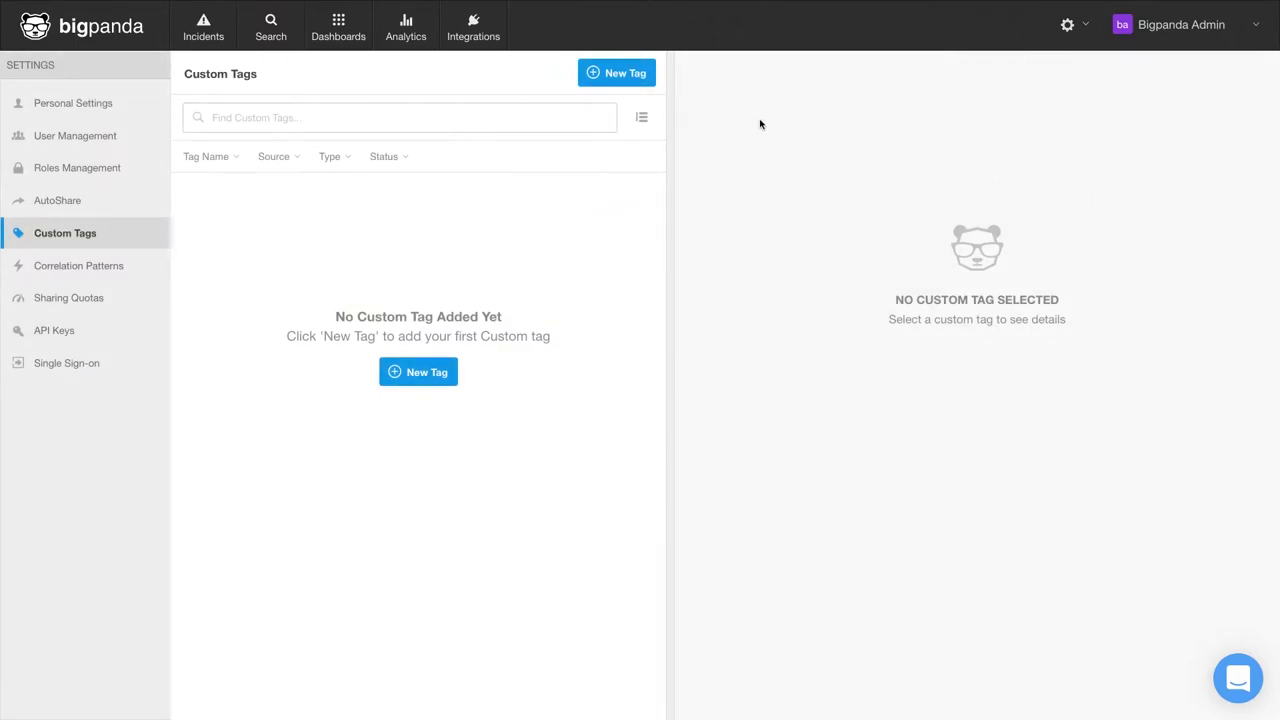
click(620, 78)
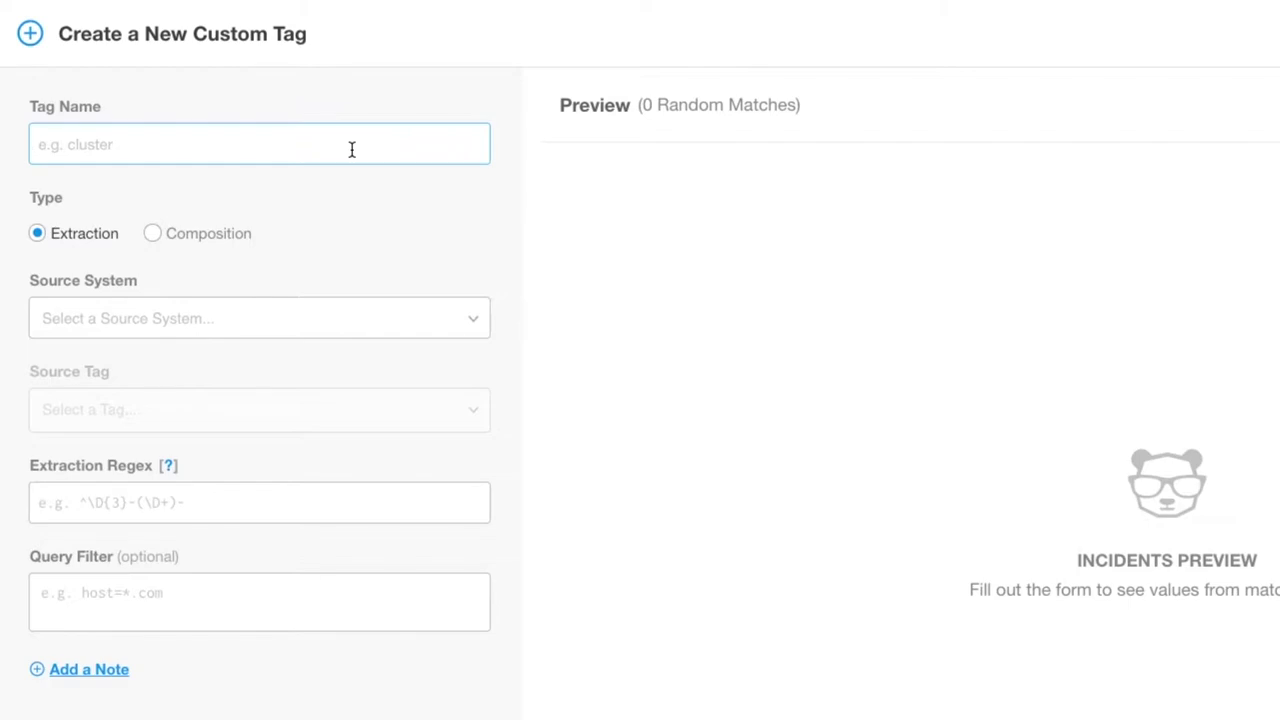
Step: Name the extraction tag Cluster and have it read the host tag from All Systems
text(Cluster)
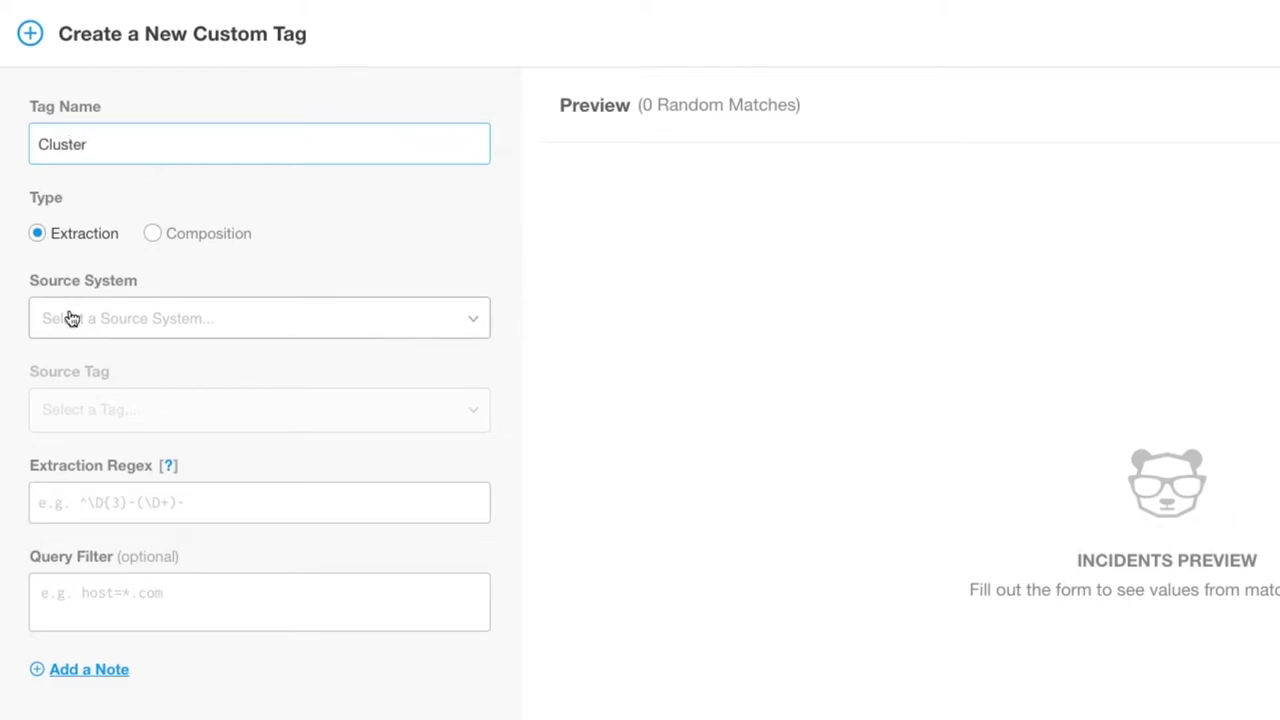
click(70, 318)
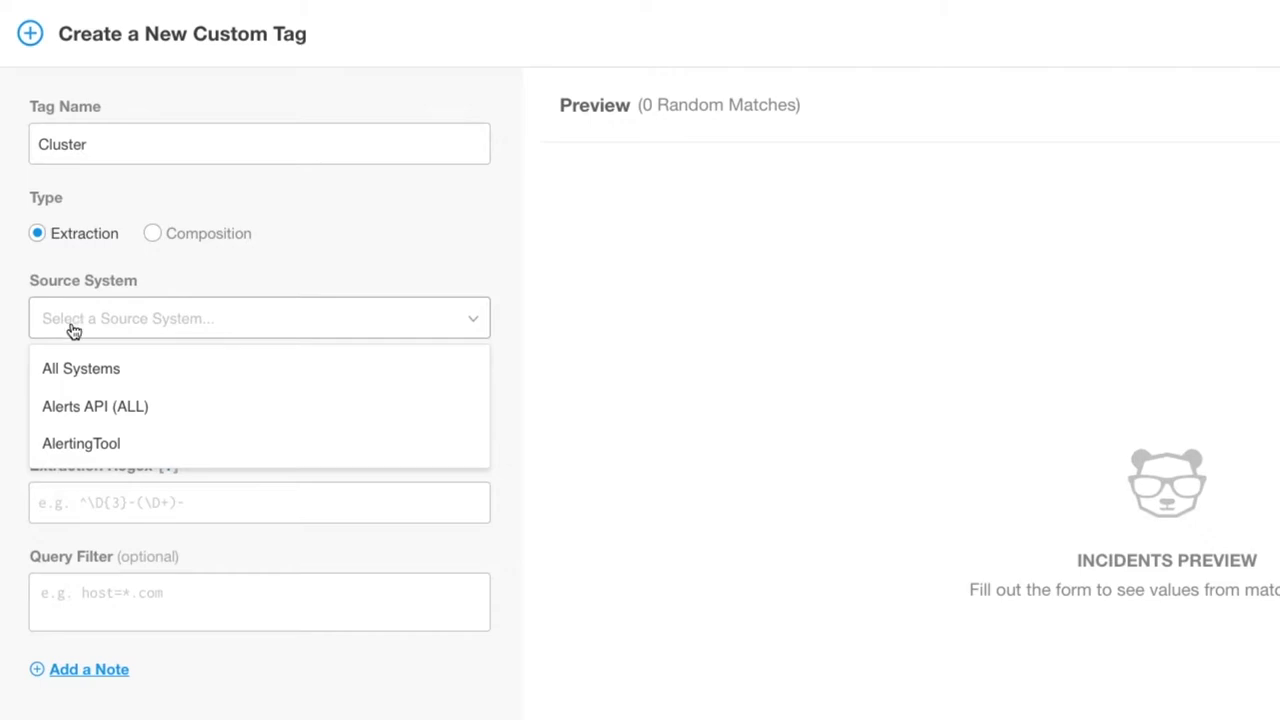
click(74, 366)
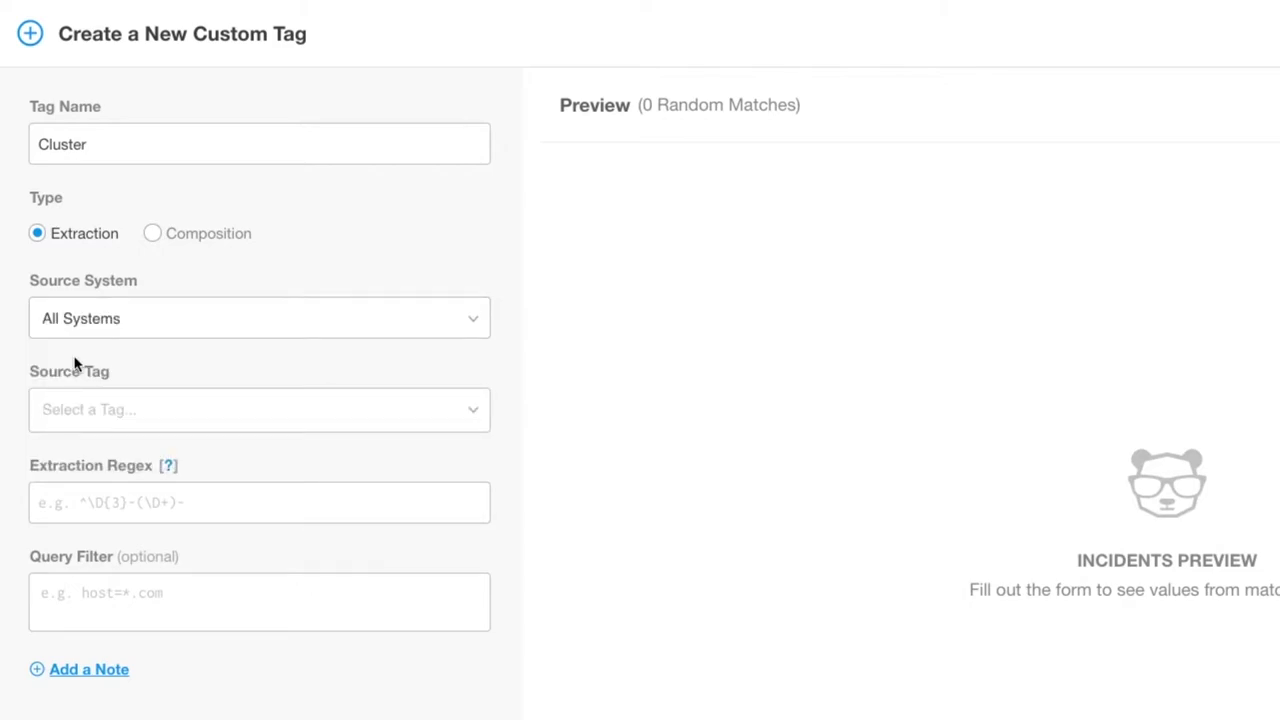
click(82, 409)
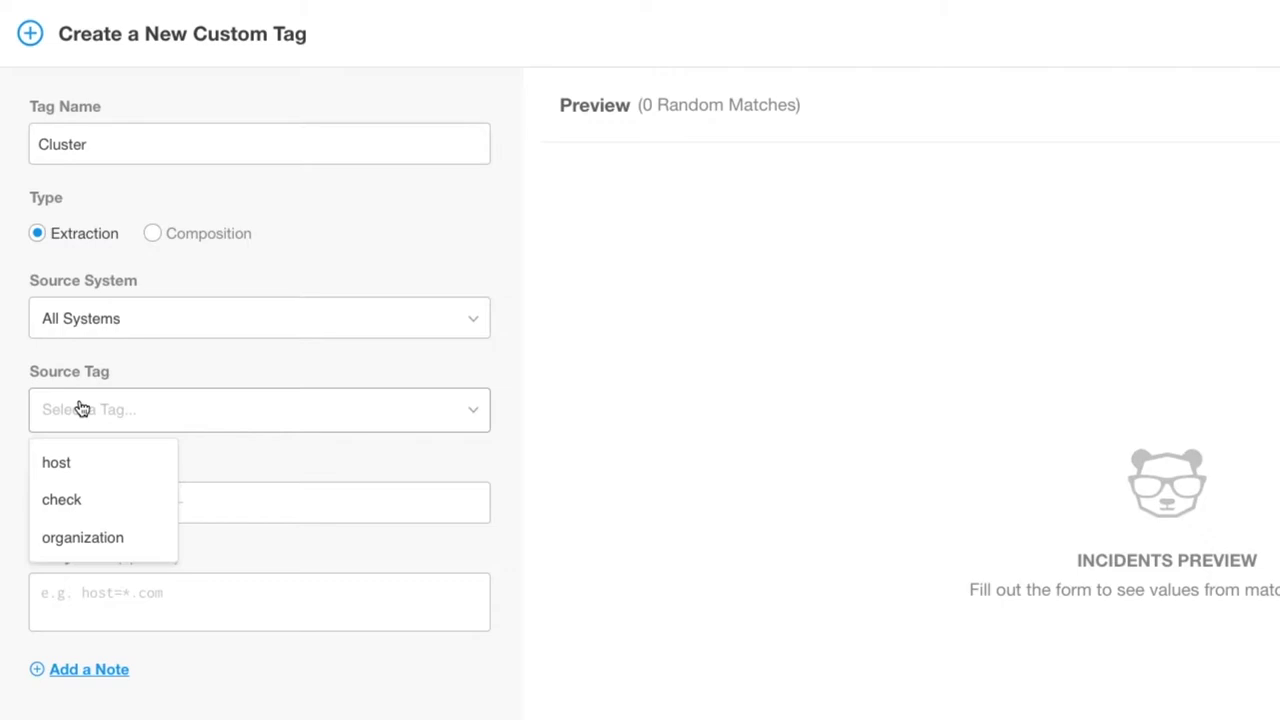
click(70, 456)
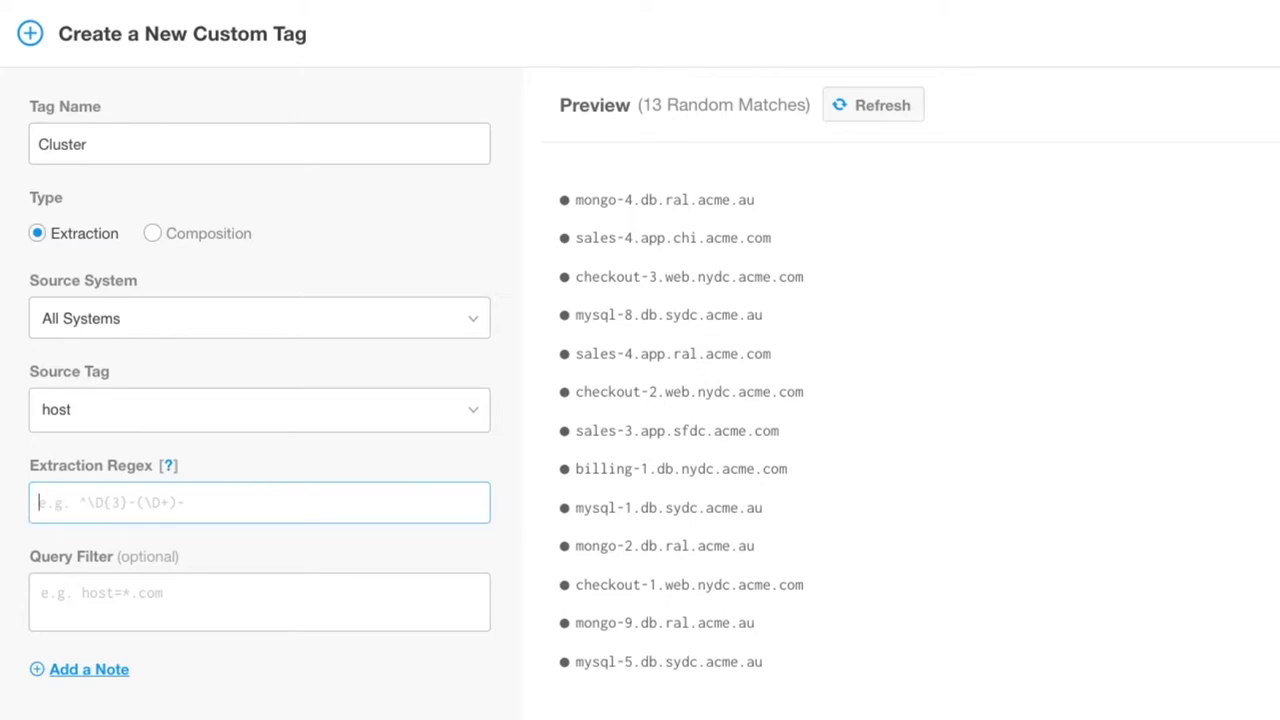
Step: Enter the extraction regex ^[a-zA-Z]*-[0-9]*\.(.*)\..*\..*\.[a-zA-Z]*$ to capture the second host segment
text(^)
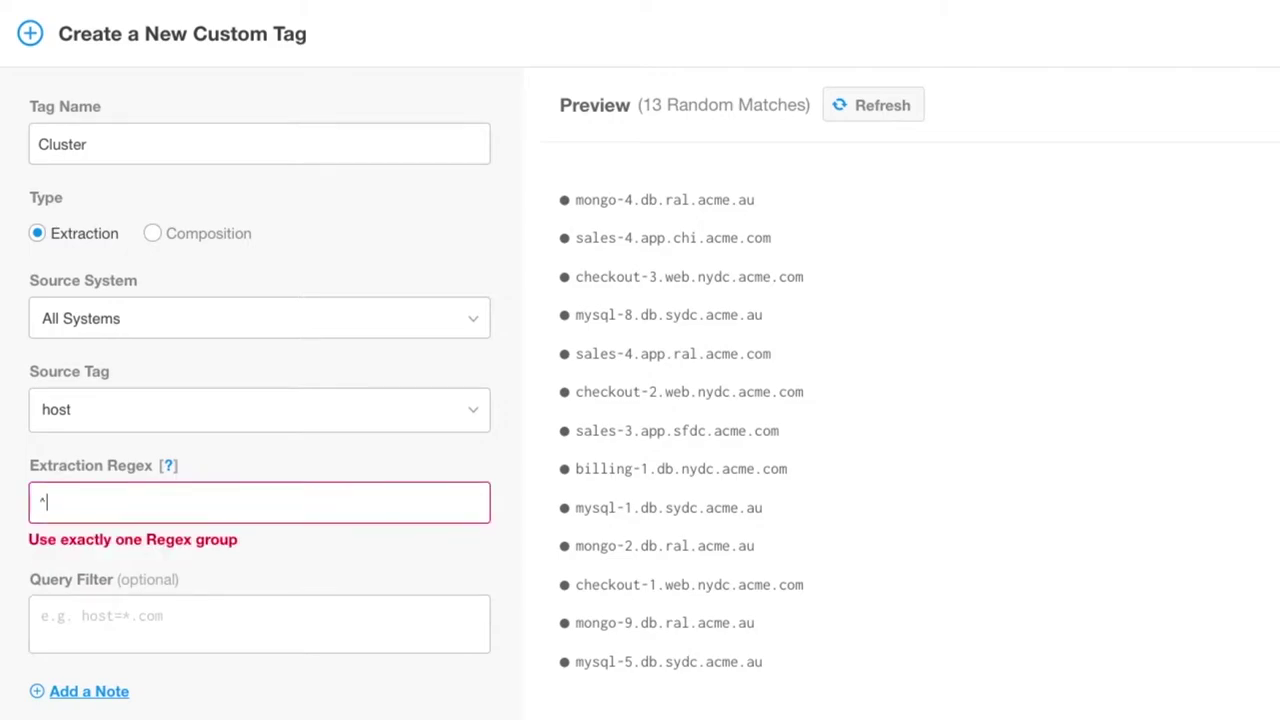
text([a-)
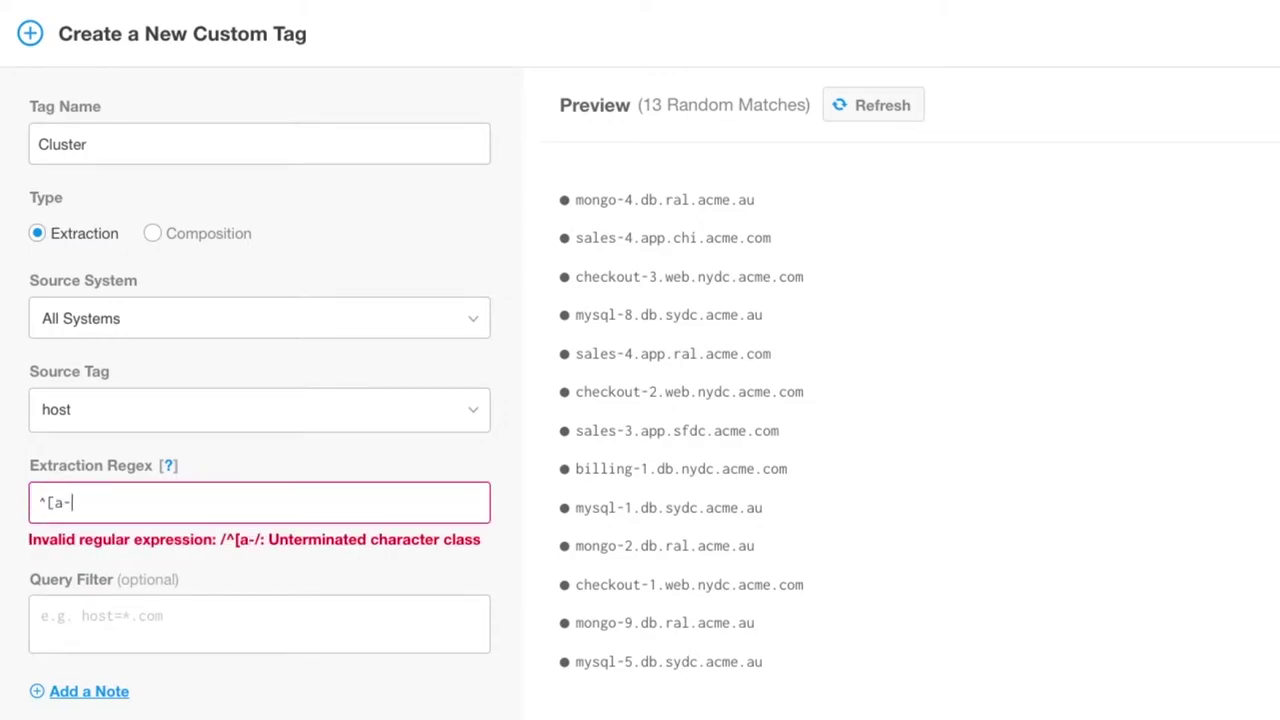
text(zA-Z])
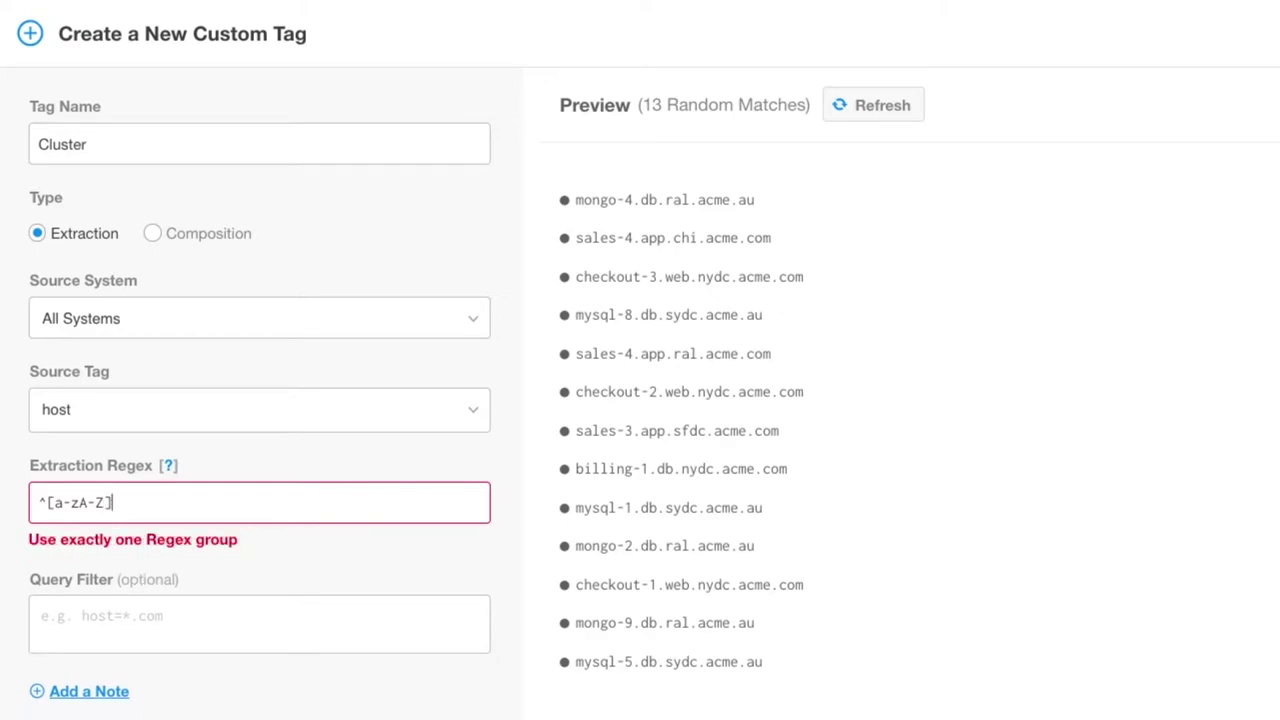
text(*-[0-9])
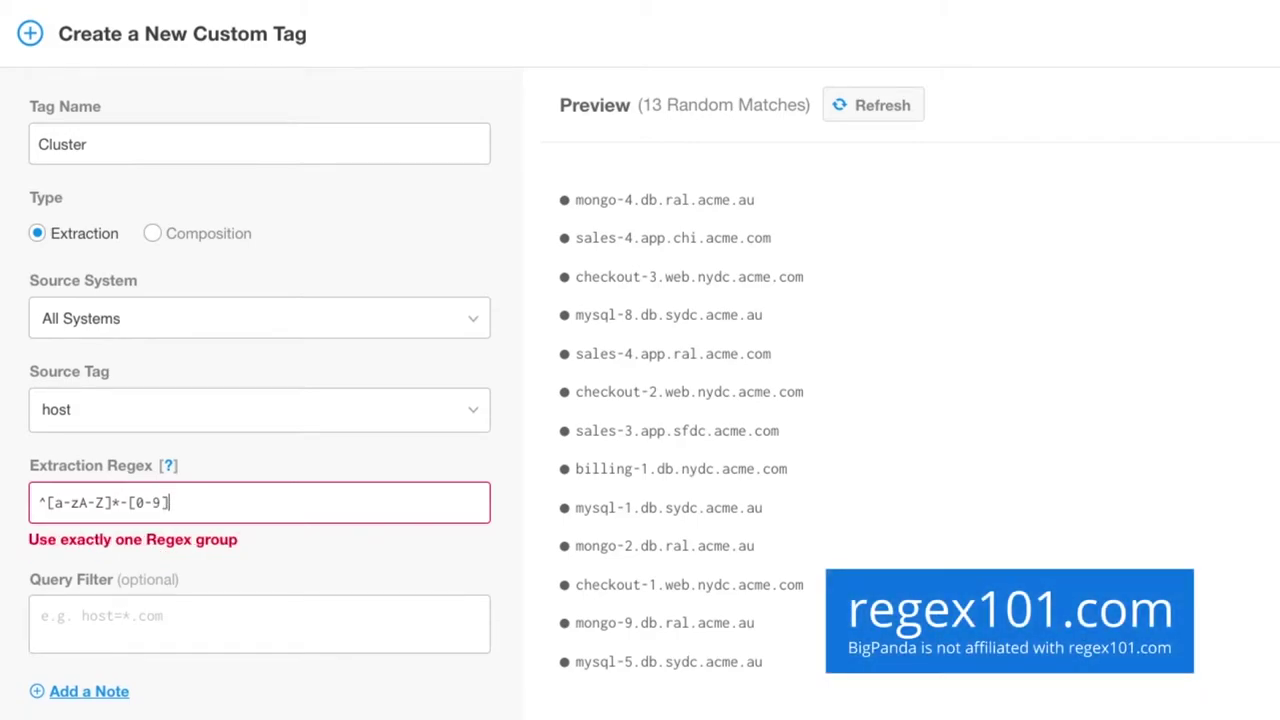
text(*\)
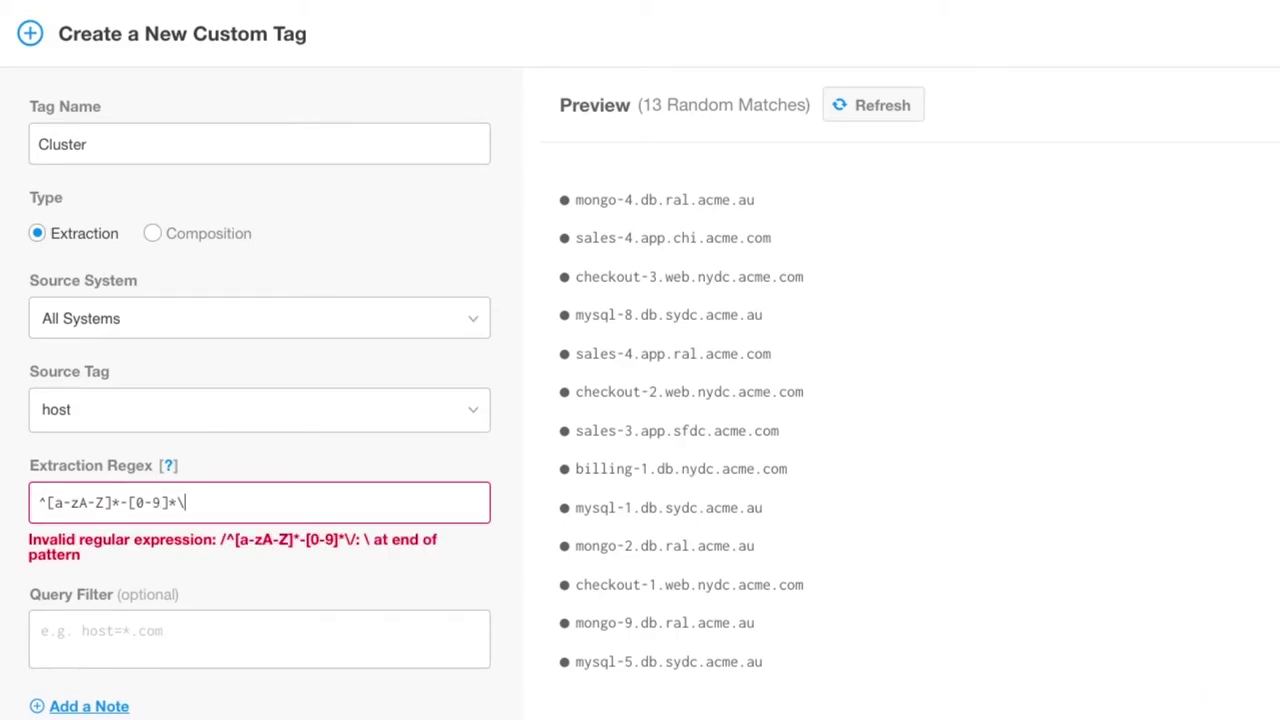
text(.)
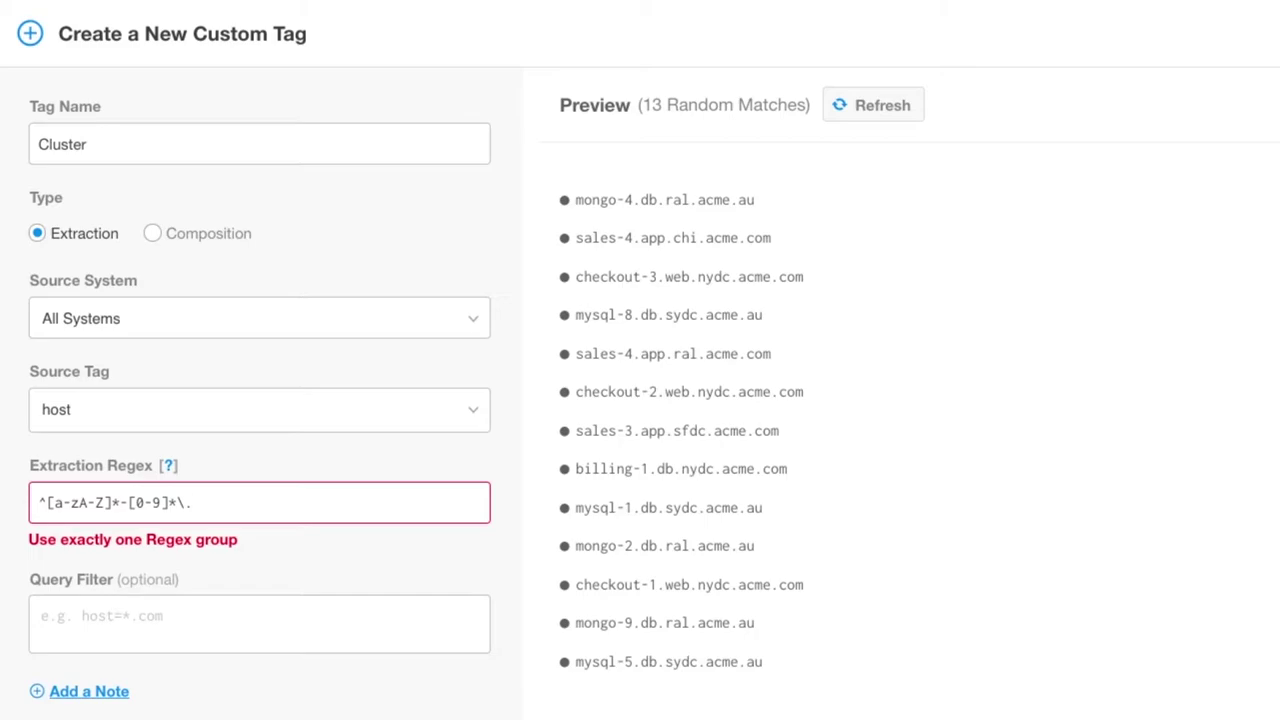
text(()
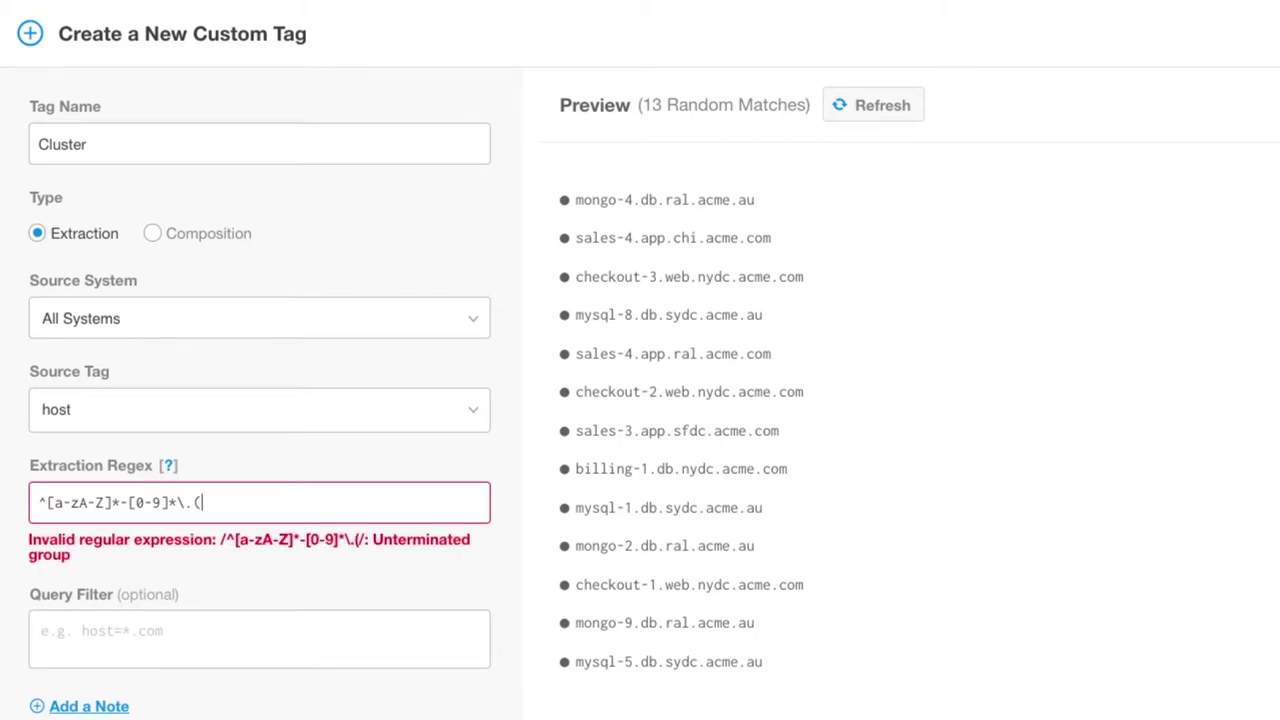
text(.*))
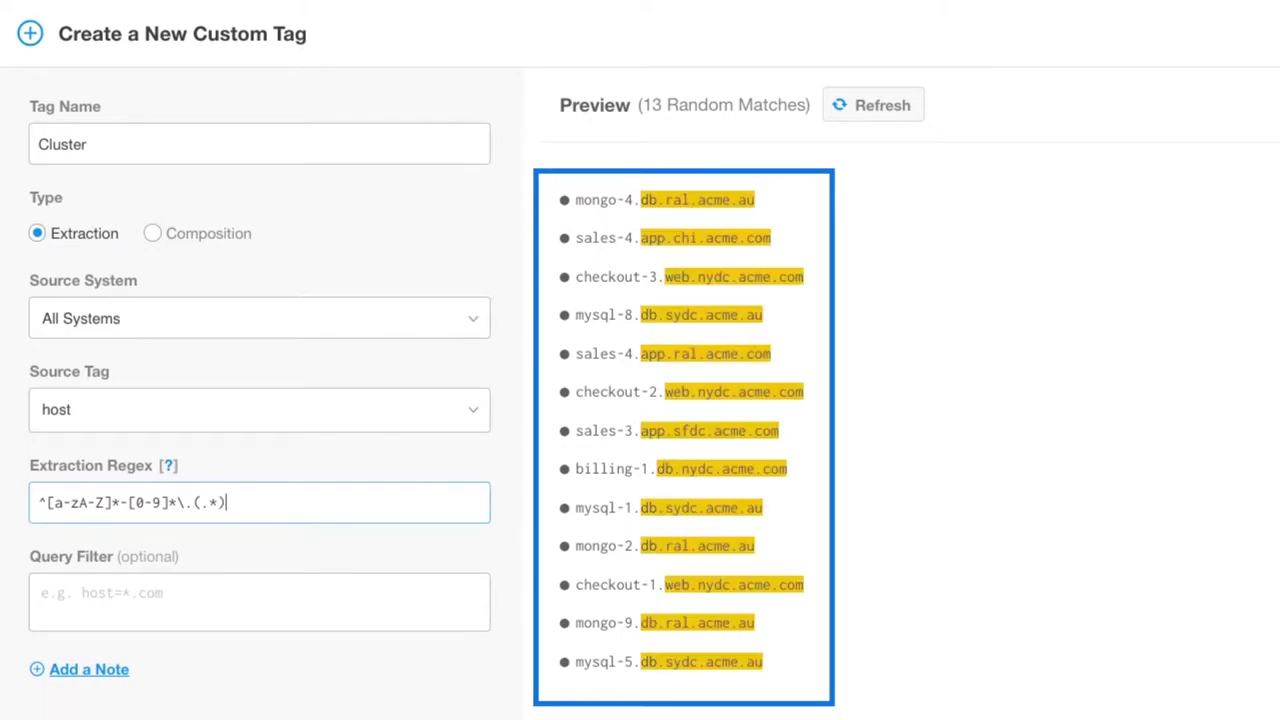
text(\..*)
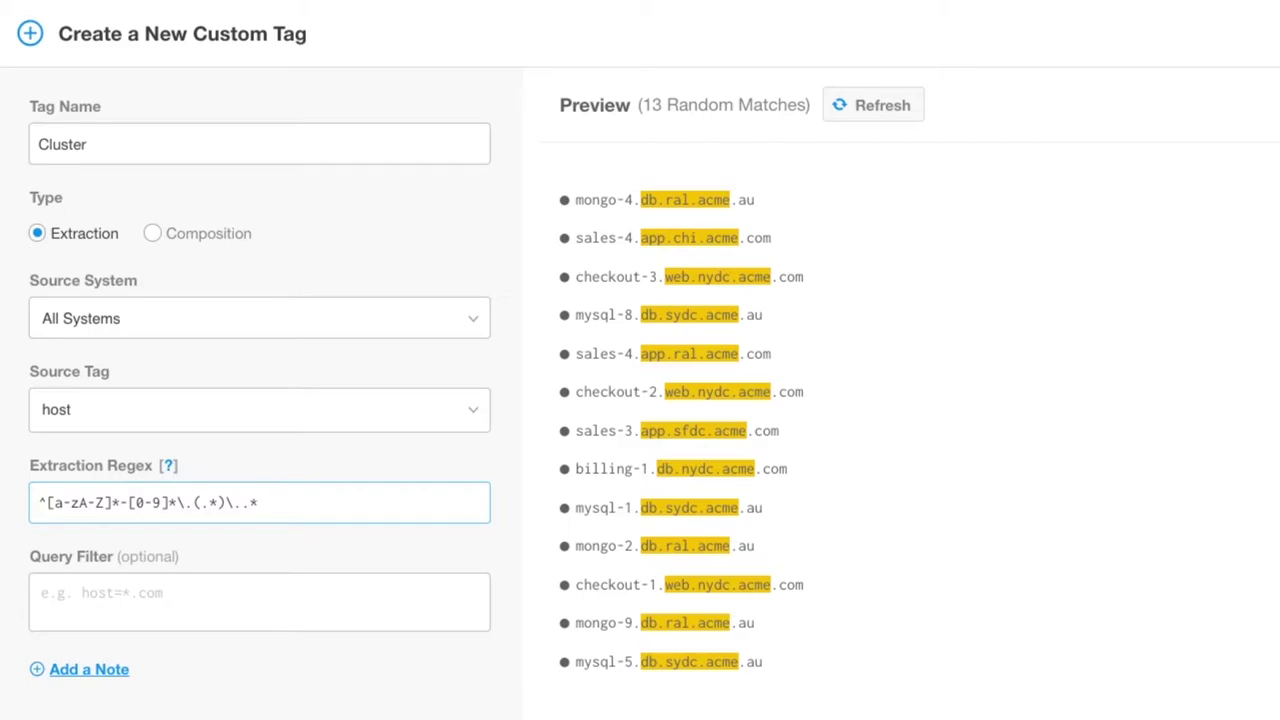
text(\..*)
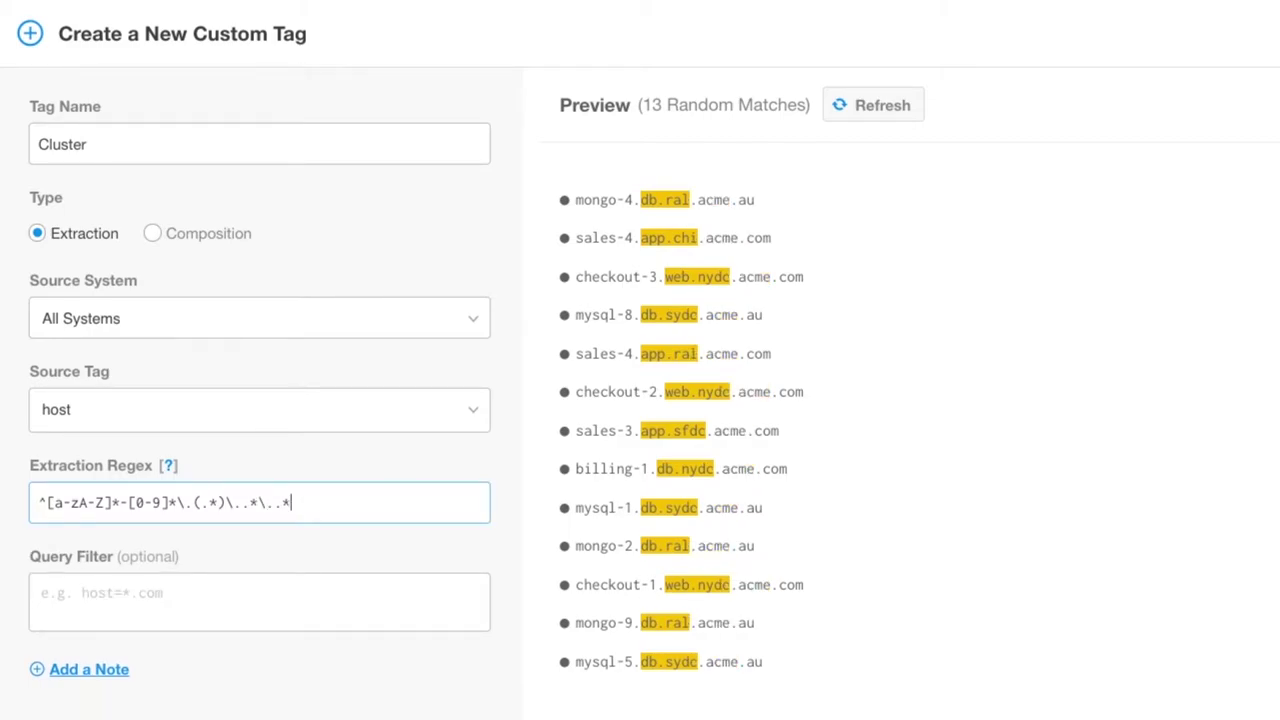
text(\.[)
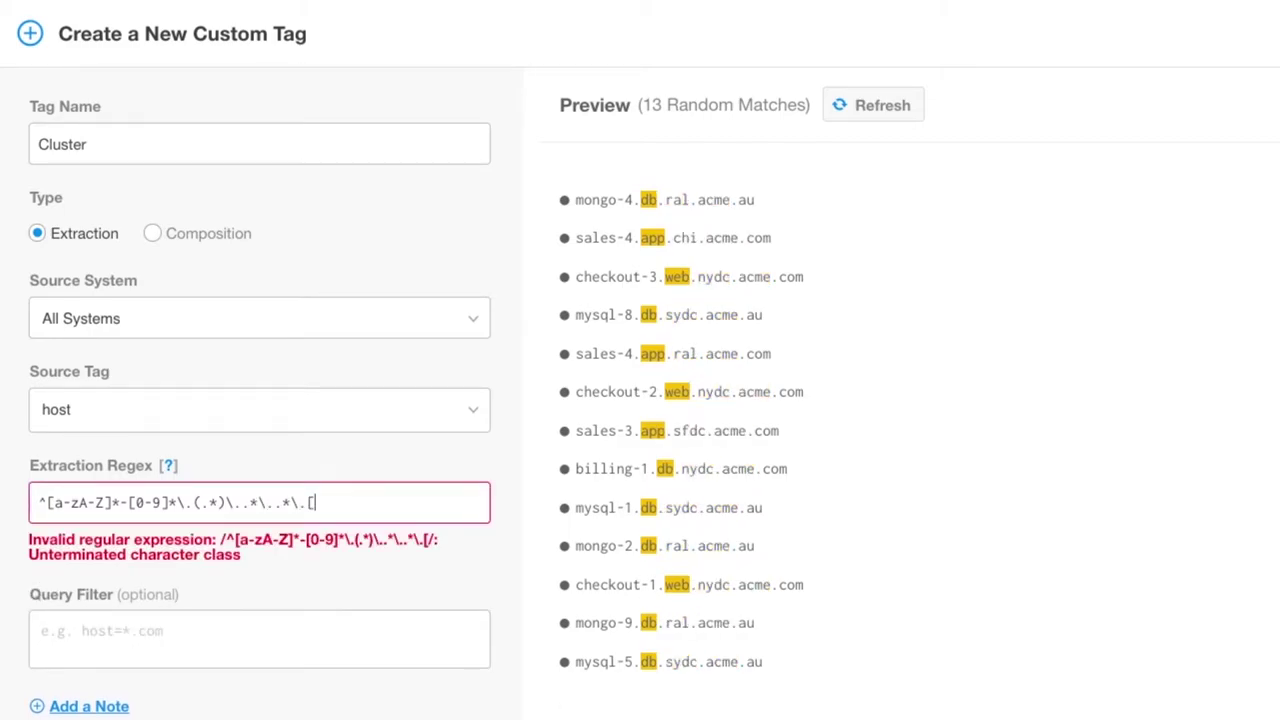
text(a-zA-Z)
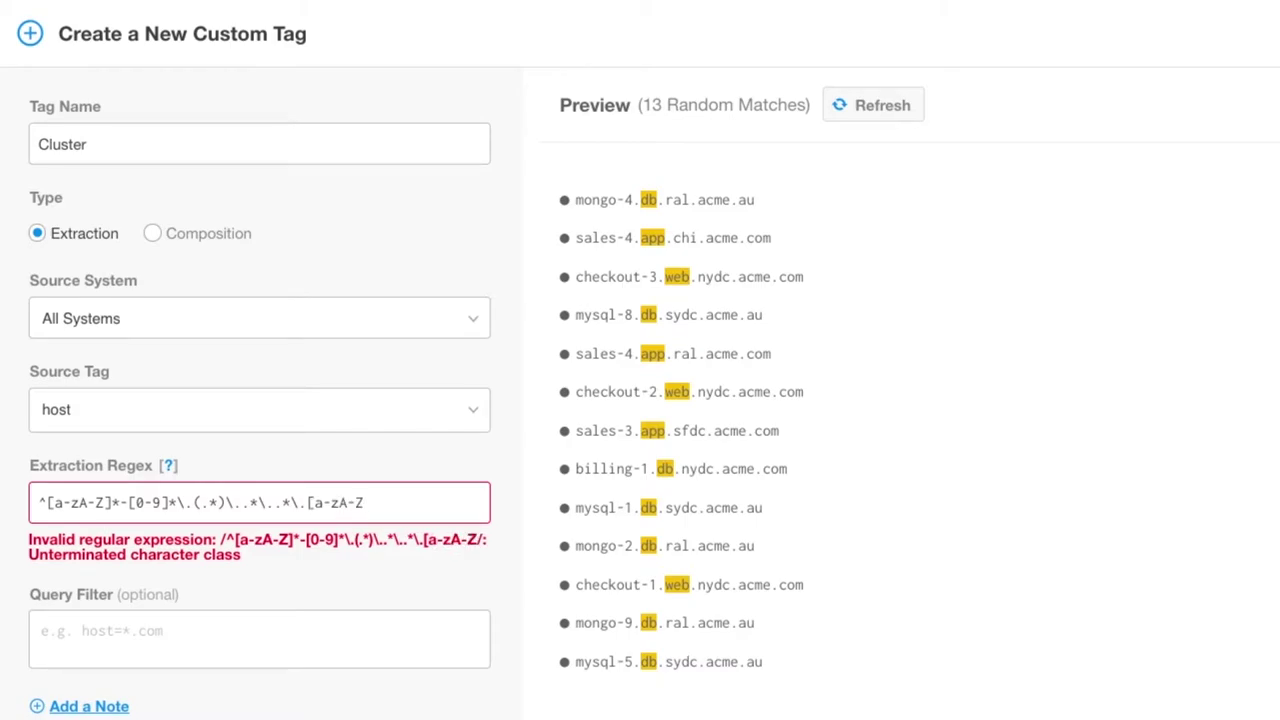
text(]*)
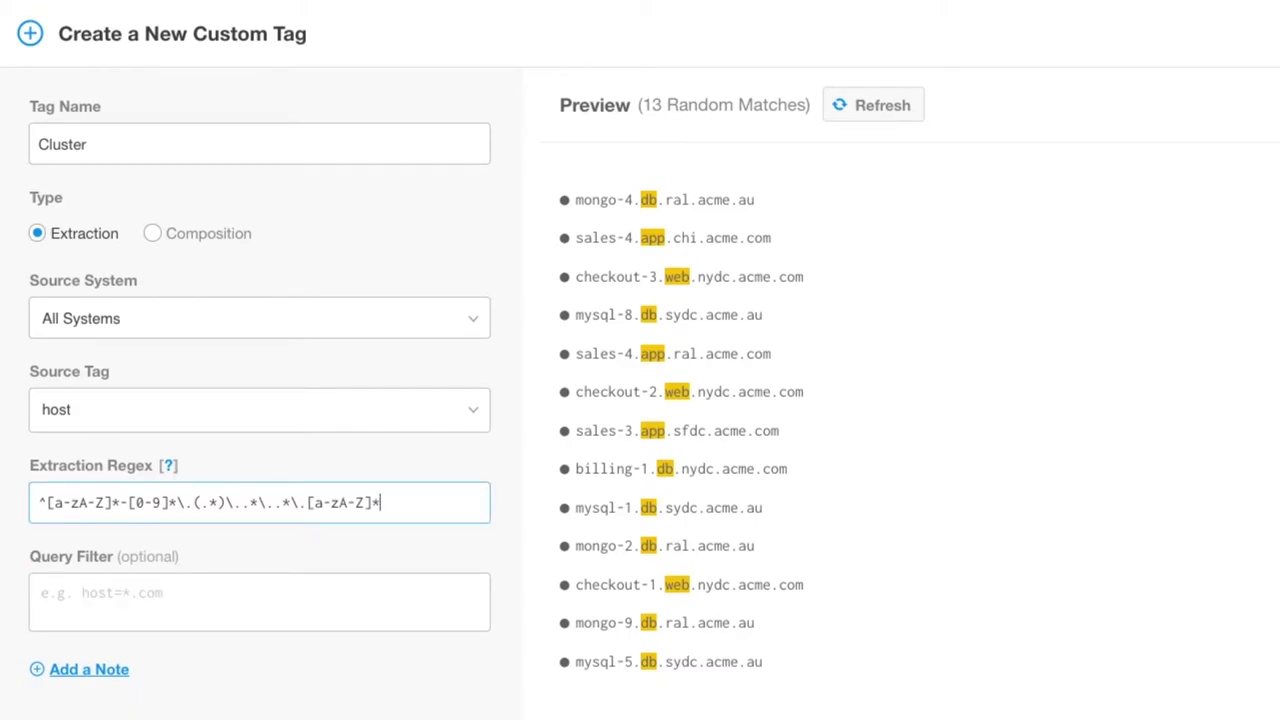
text($)
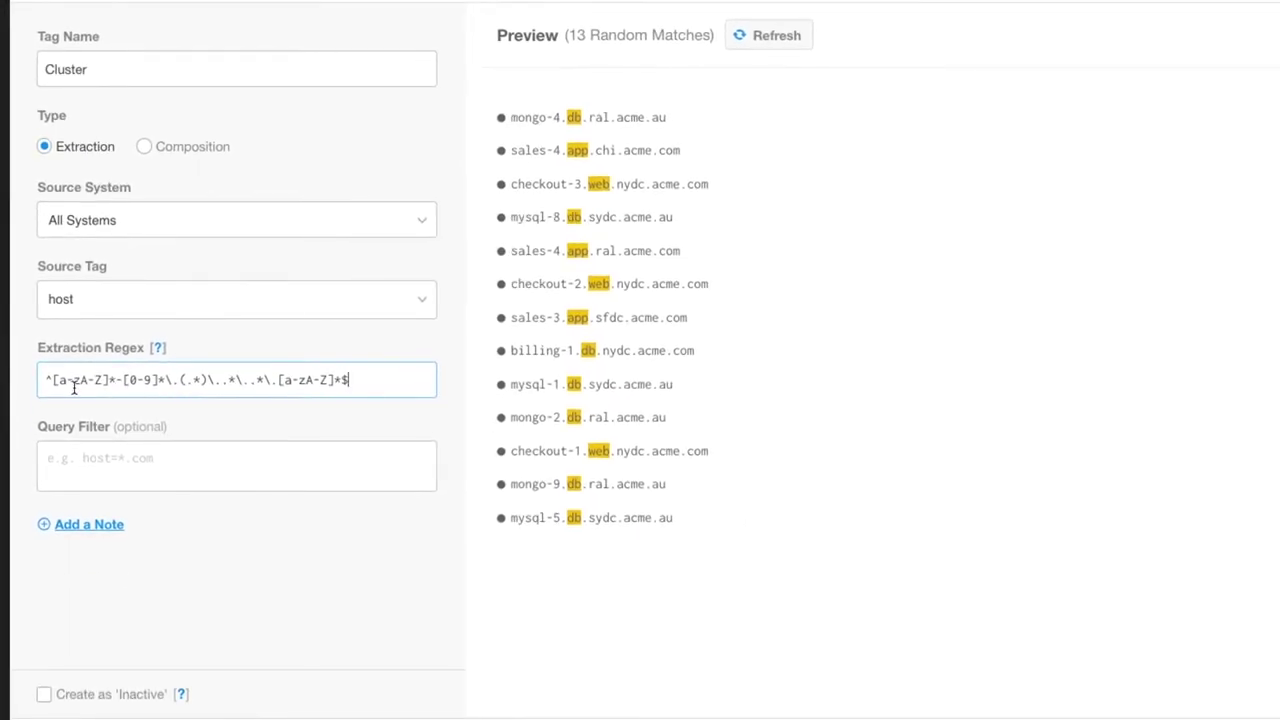
Step: Add the query filter 'host = *.com' and refresh the preview
click(70, 459)
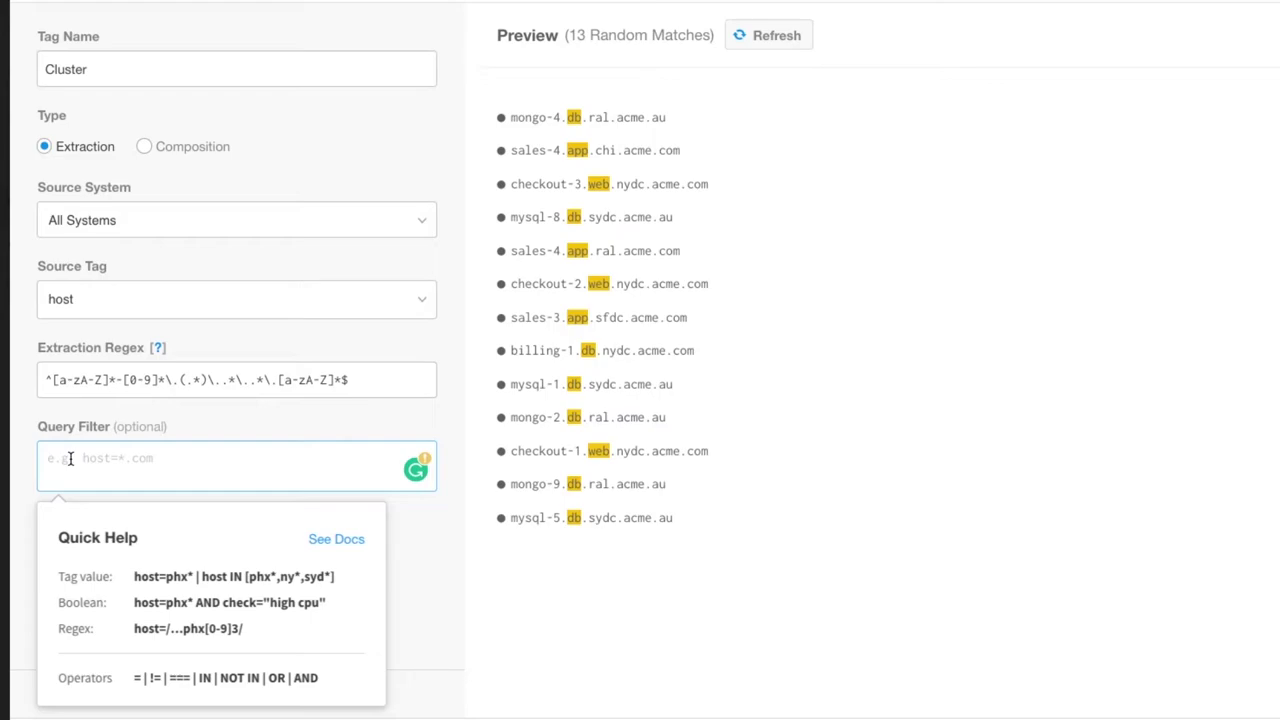
text(host )
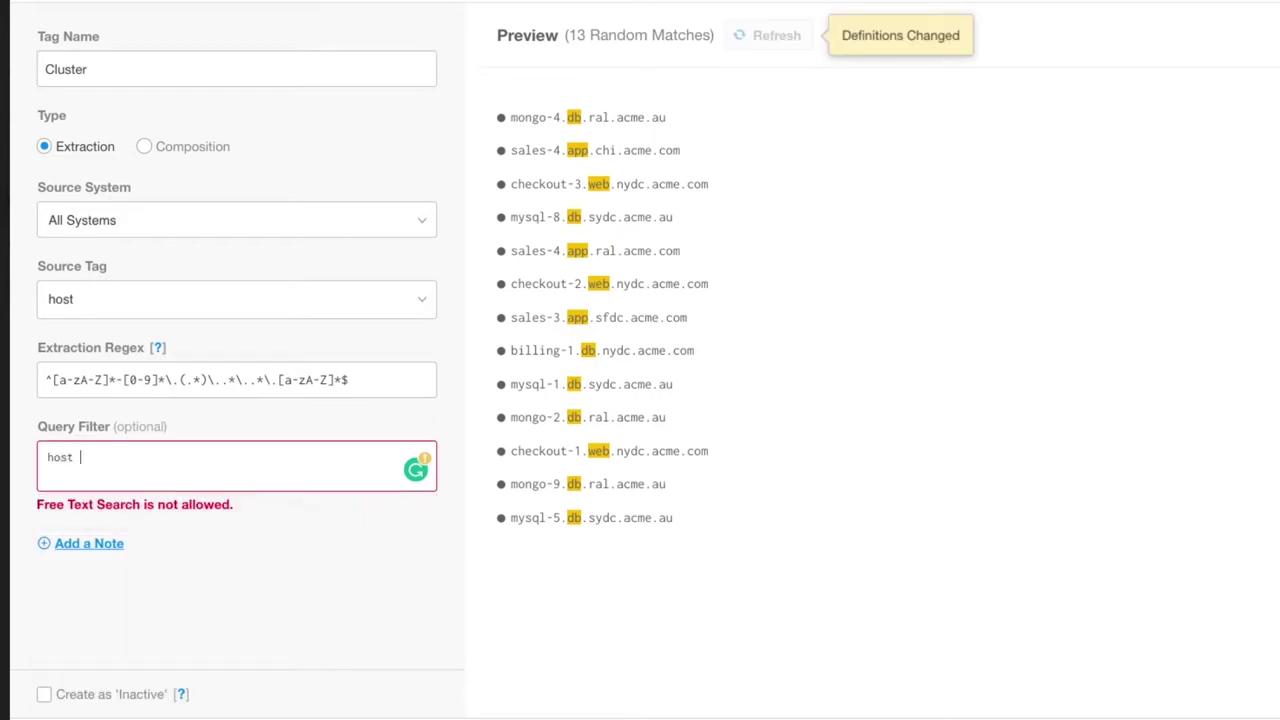
text(= *.com)
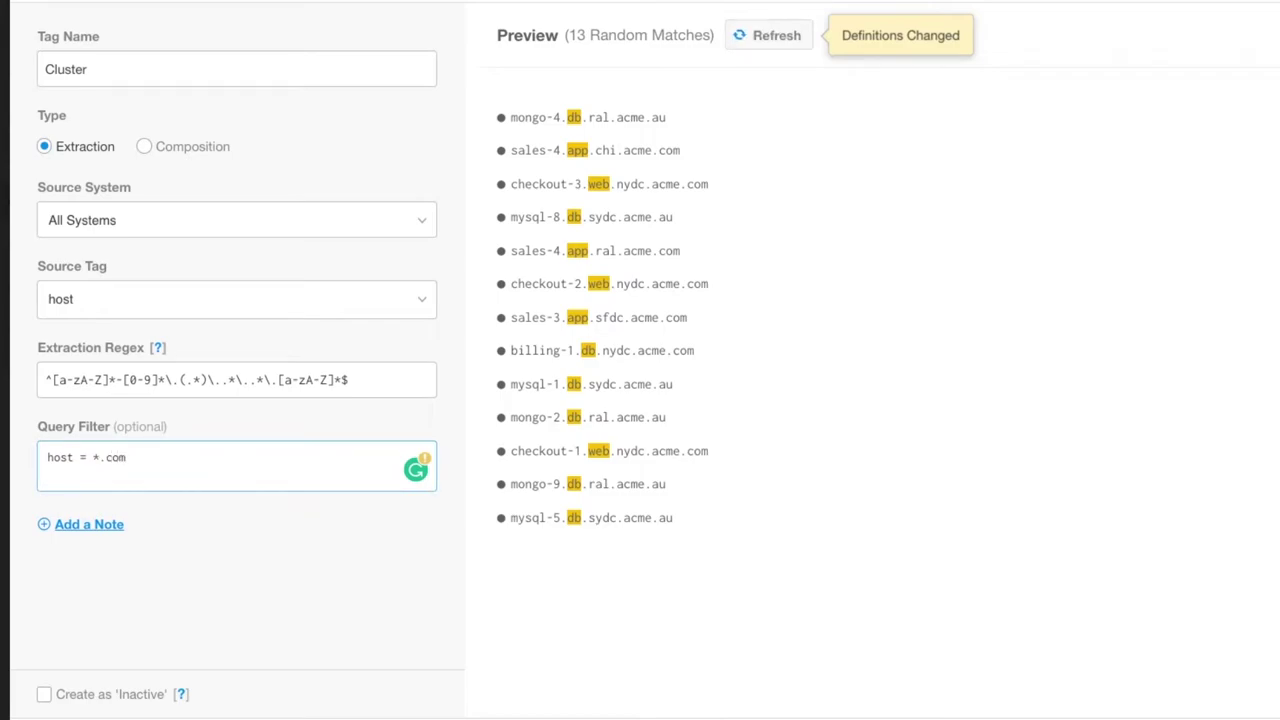
click(763, 38)
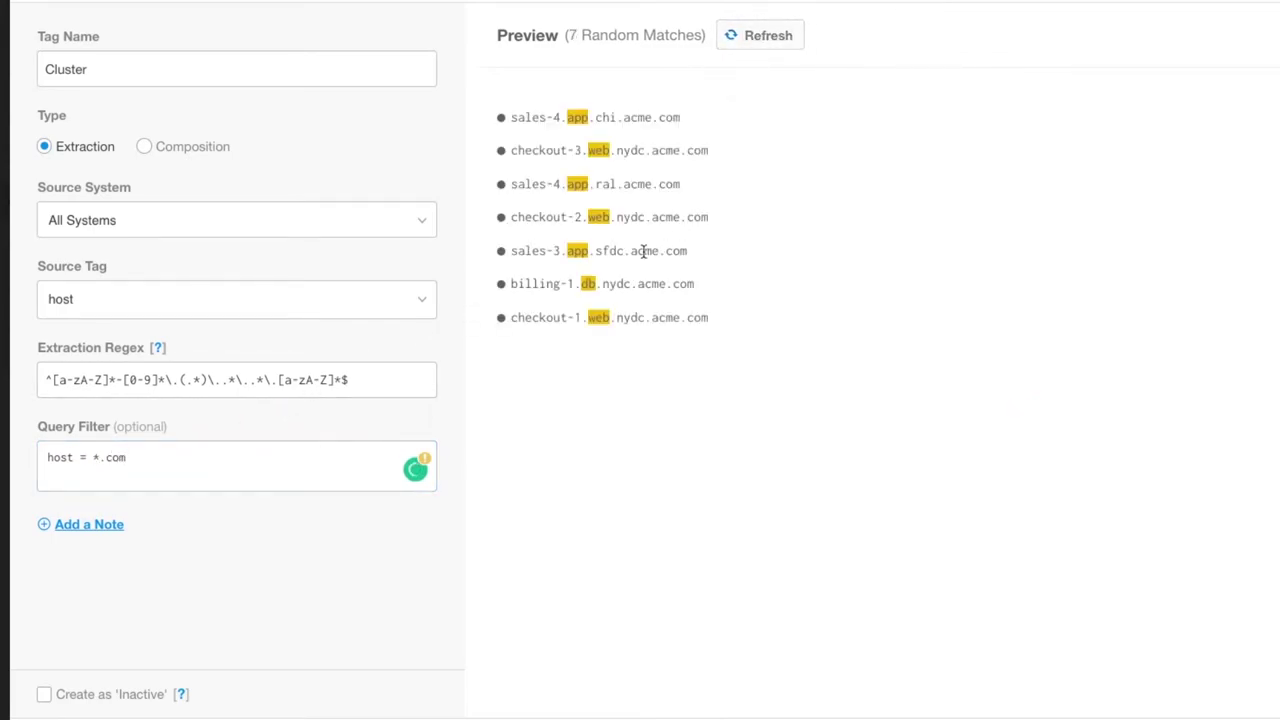
Step: Replace the filter with host=/.*\.com.*/, refresh to see the .com hosts, then clear it
triple_click(139, 464)
text(hos)
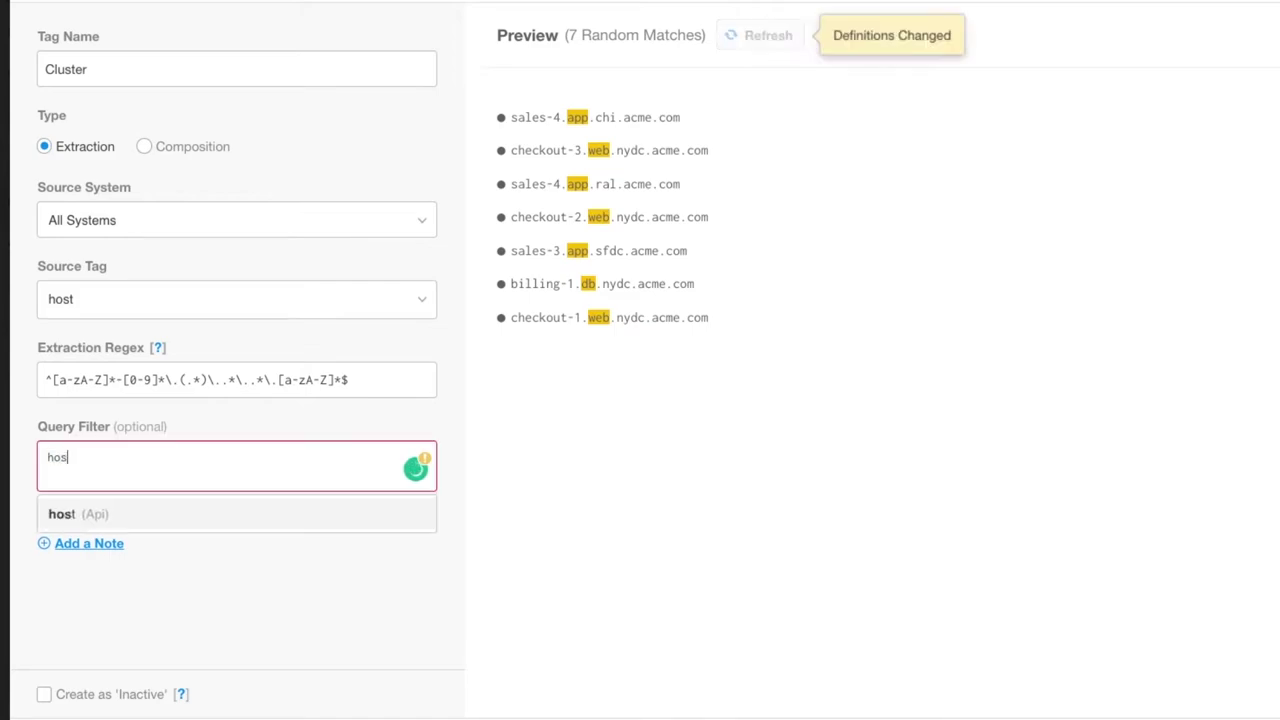
text(t=/.*\)
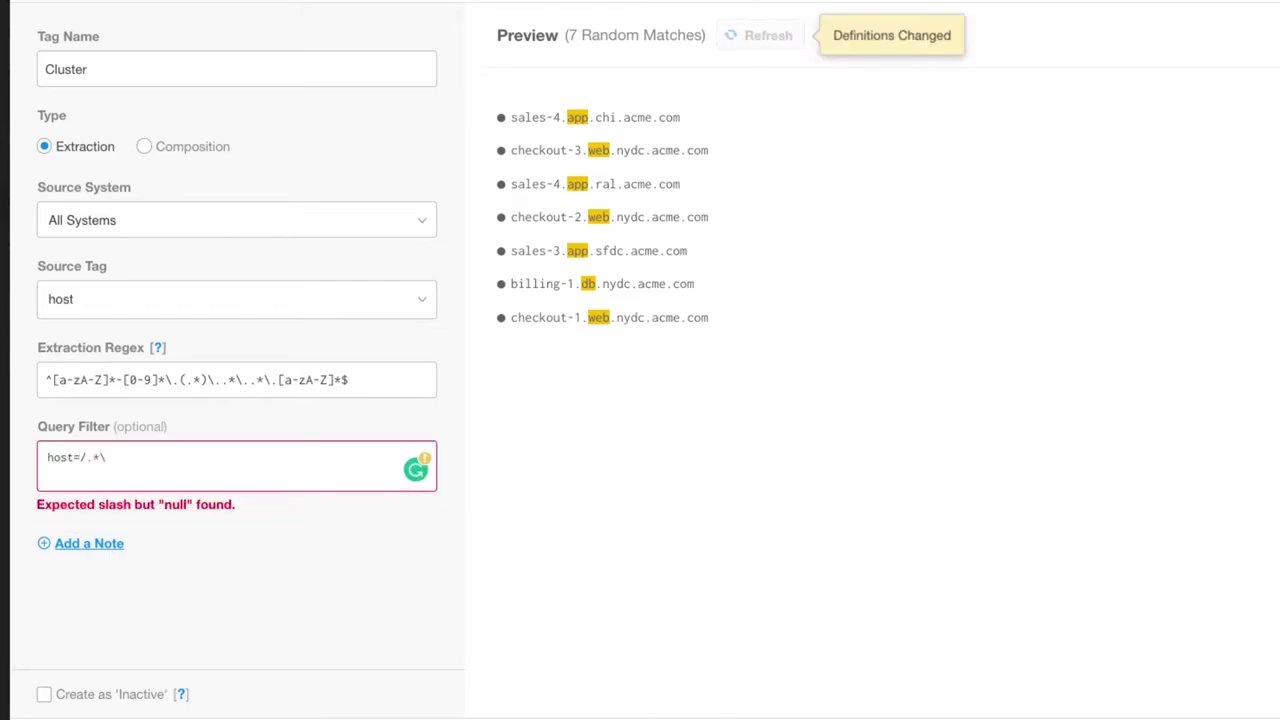
text(.com.*/)
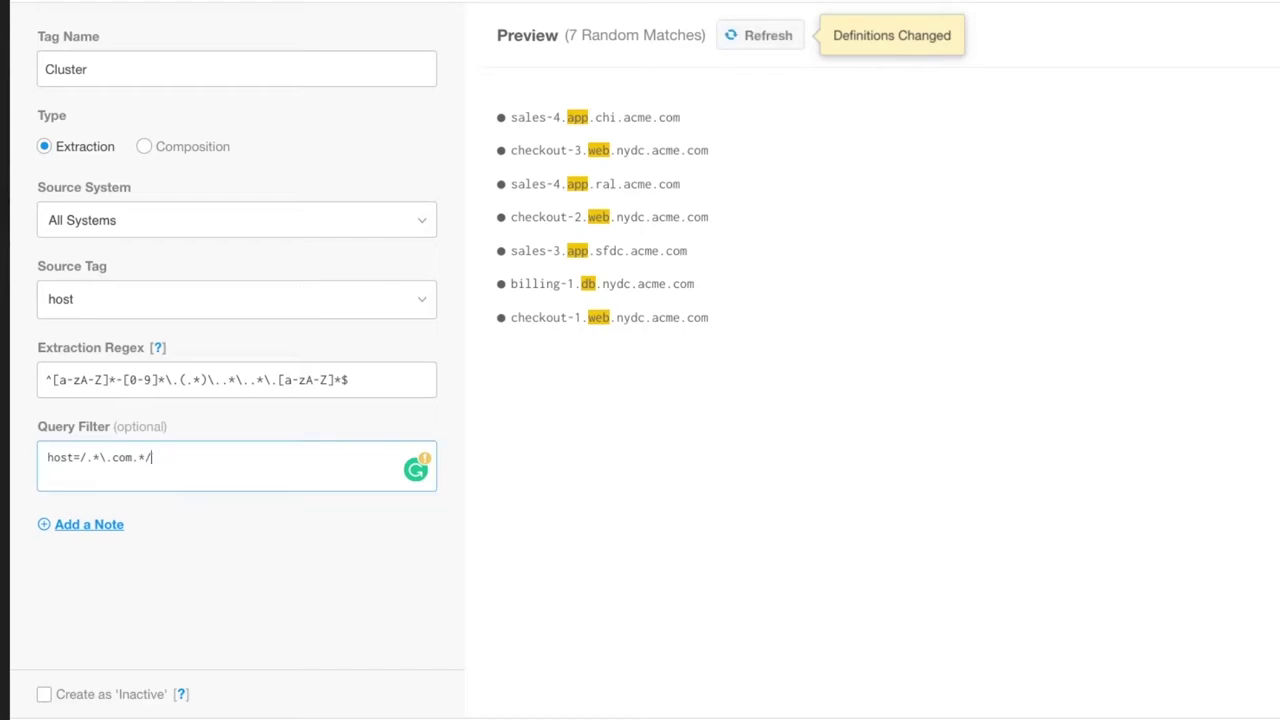
click(755, 34)
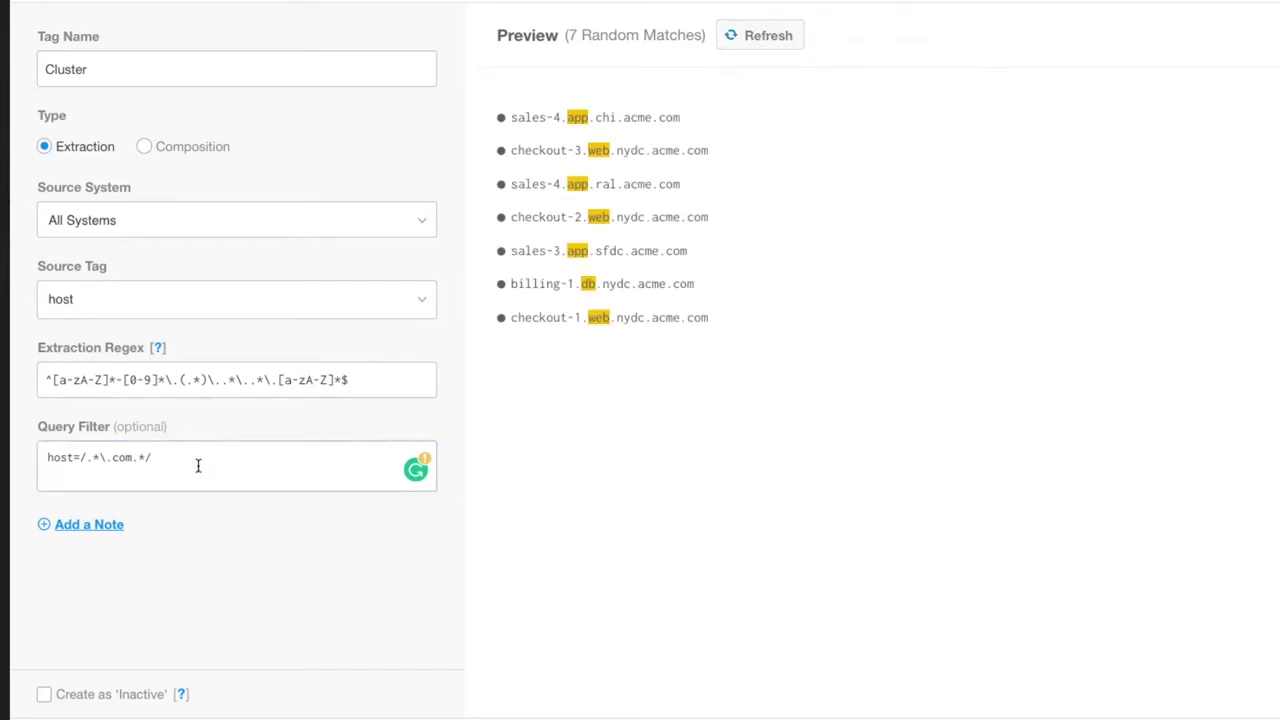
drag(172, 460, 27, 452)
key(BackSpace)
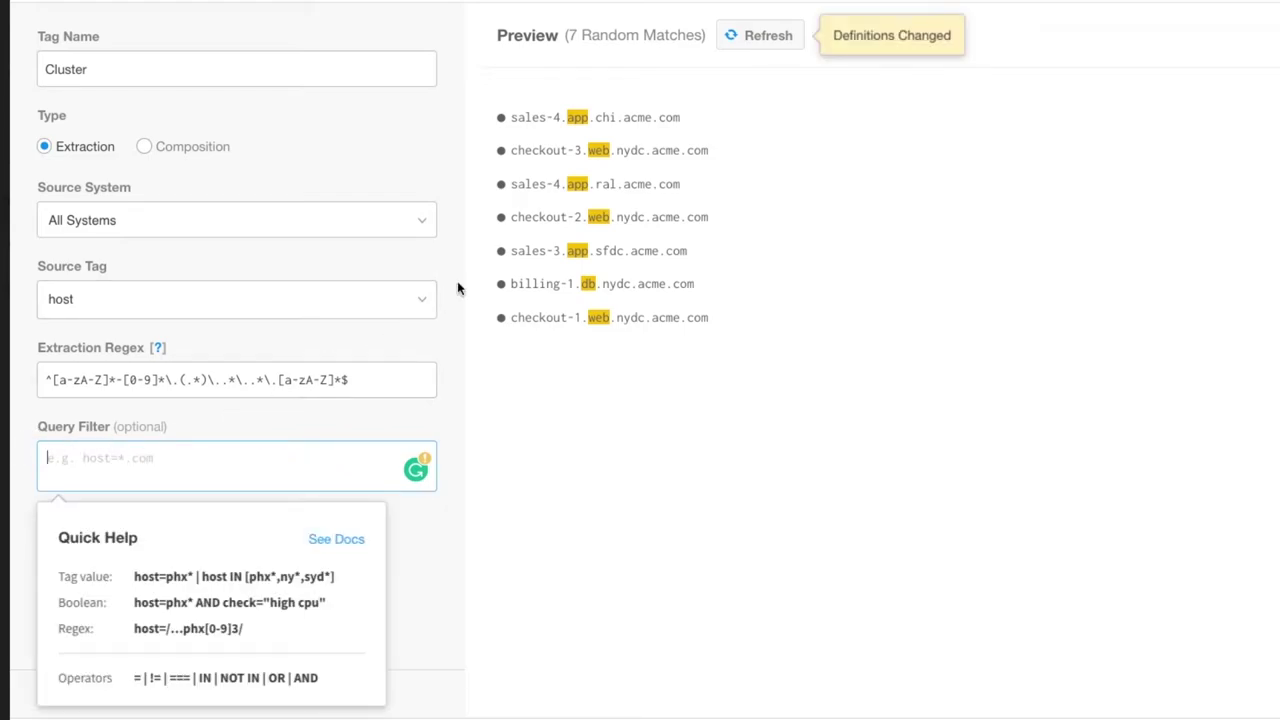
Step: Refresh the unfiltered preview and create the Cluster tag as an active tag
click(758, 37)
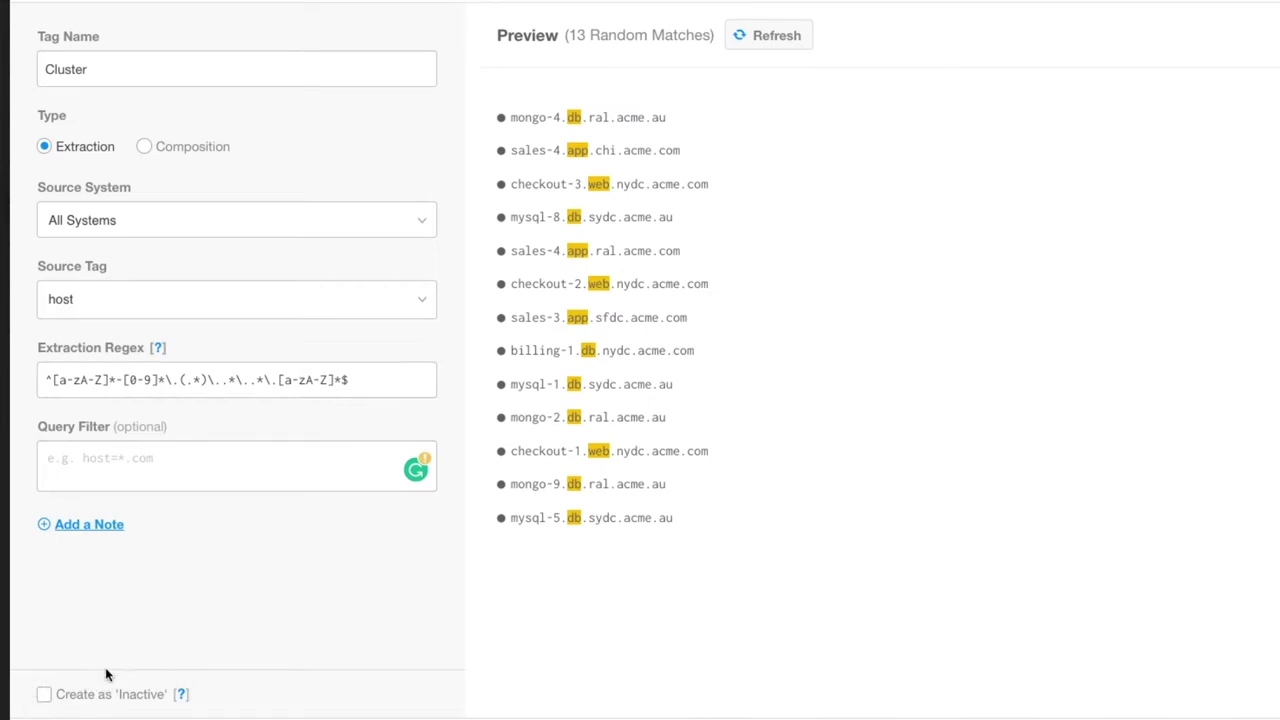
click(44, 696)
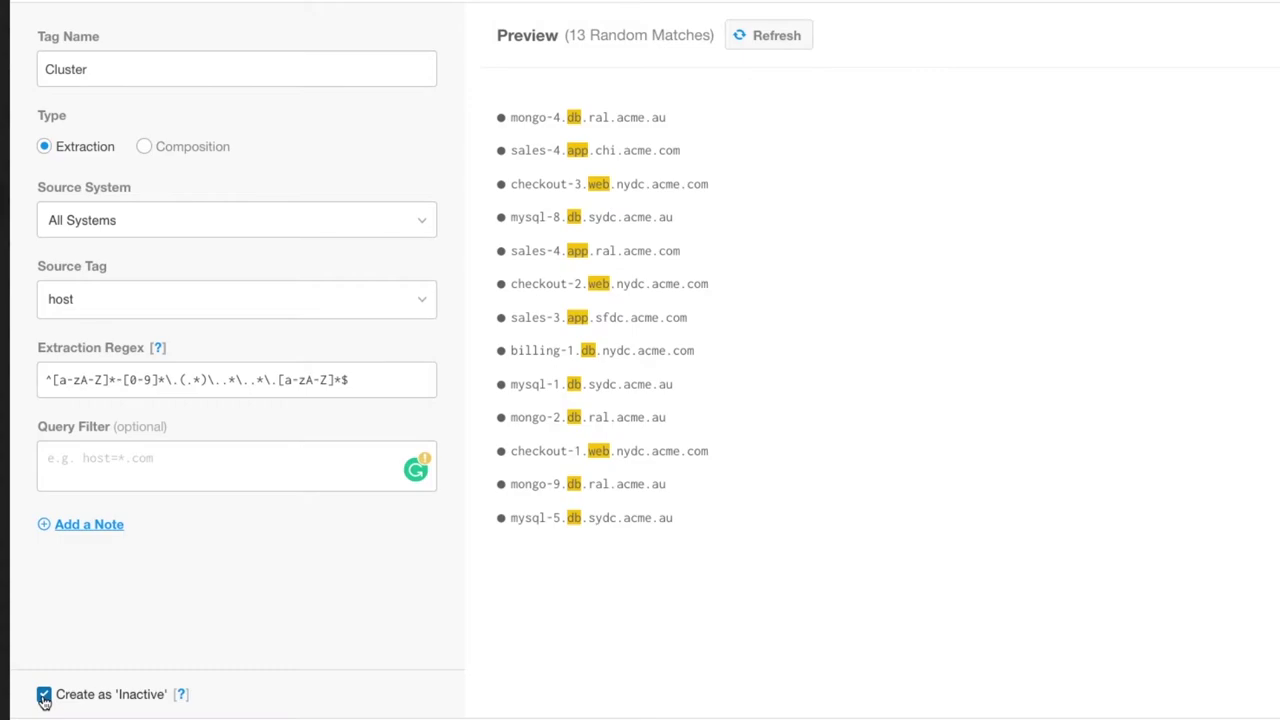
click(44, 696)
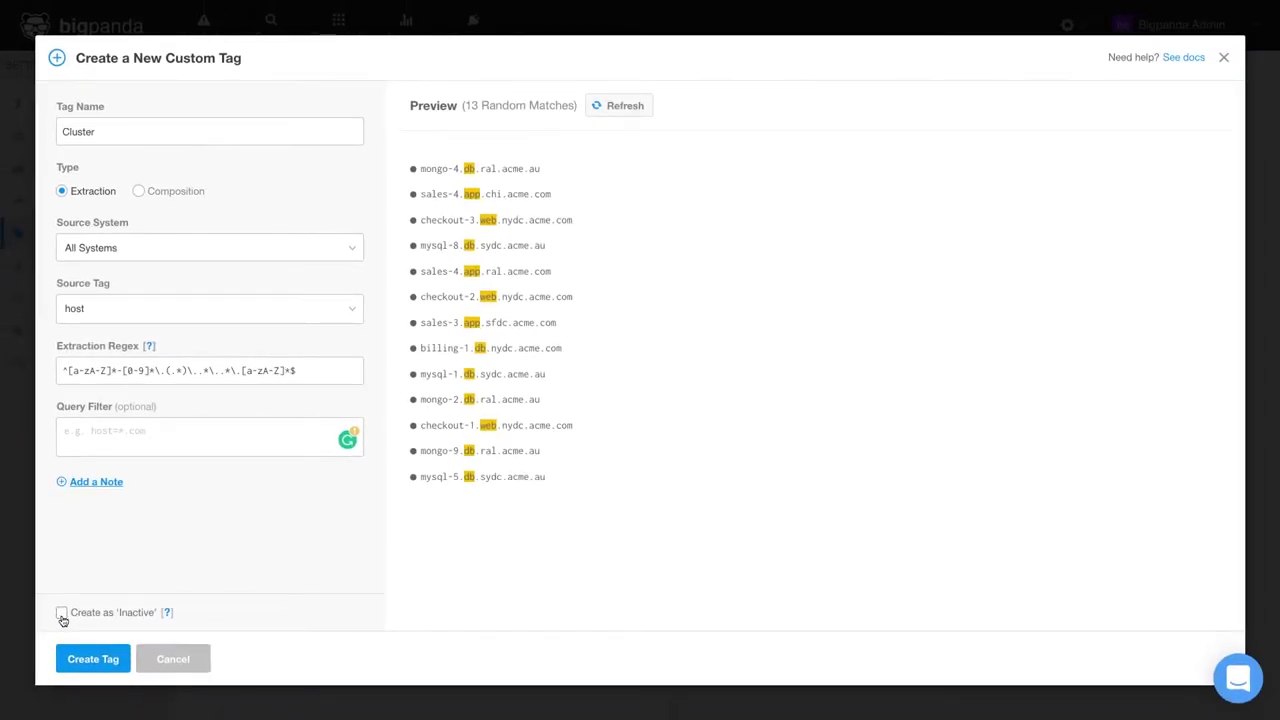
click(100, 659)
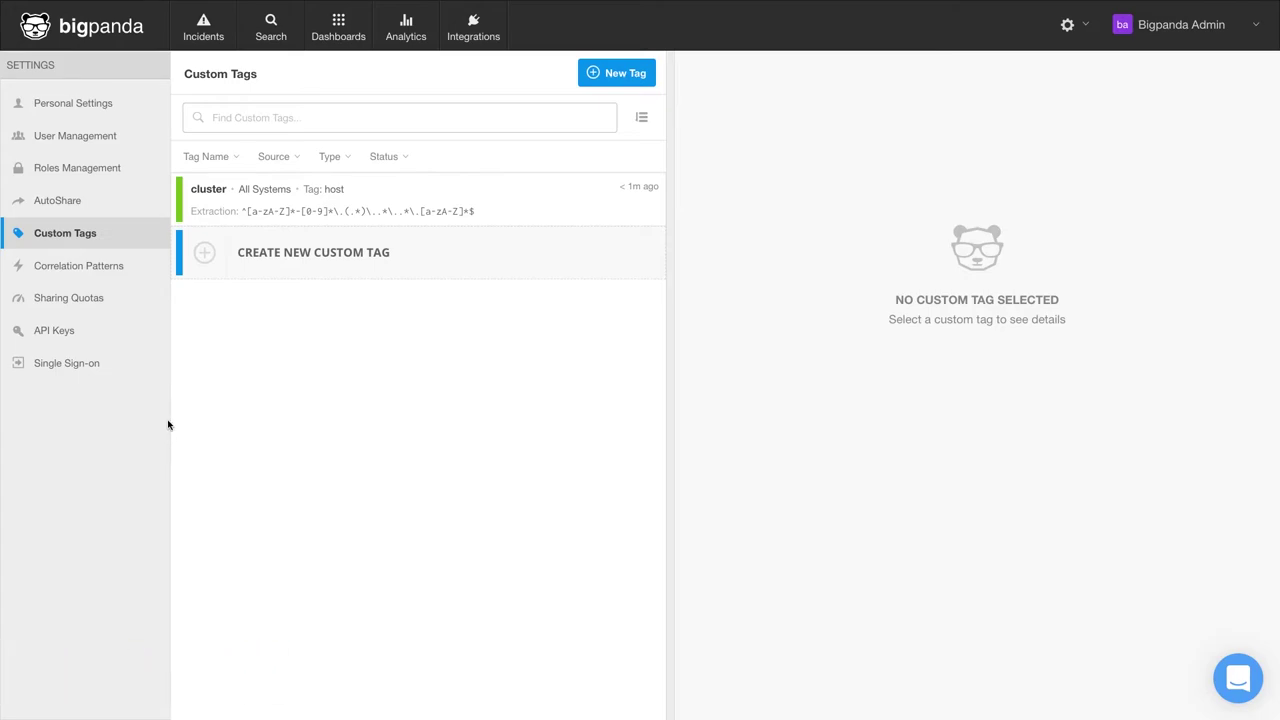
Step: Open the mysql-1.db.sydc.acme.au incident and view its alert's tags: source, host and check
click(204, 30)
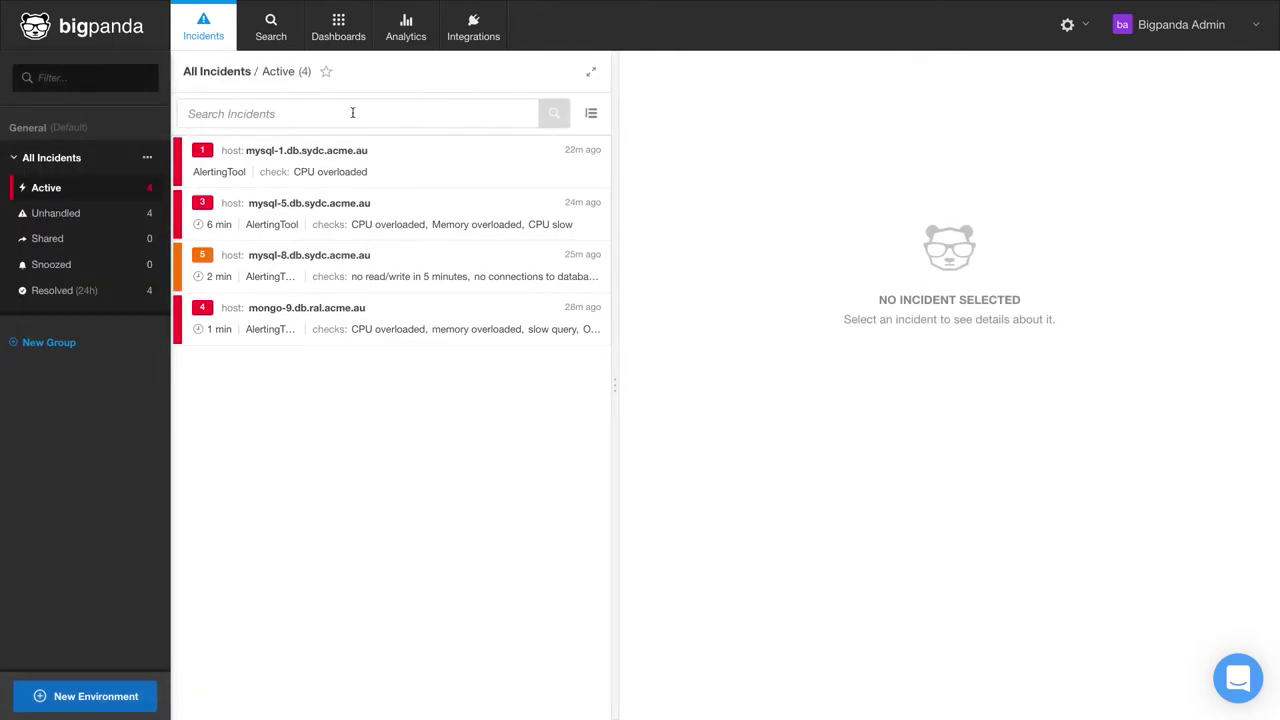
click(436, 169)
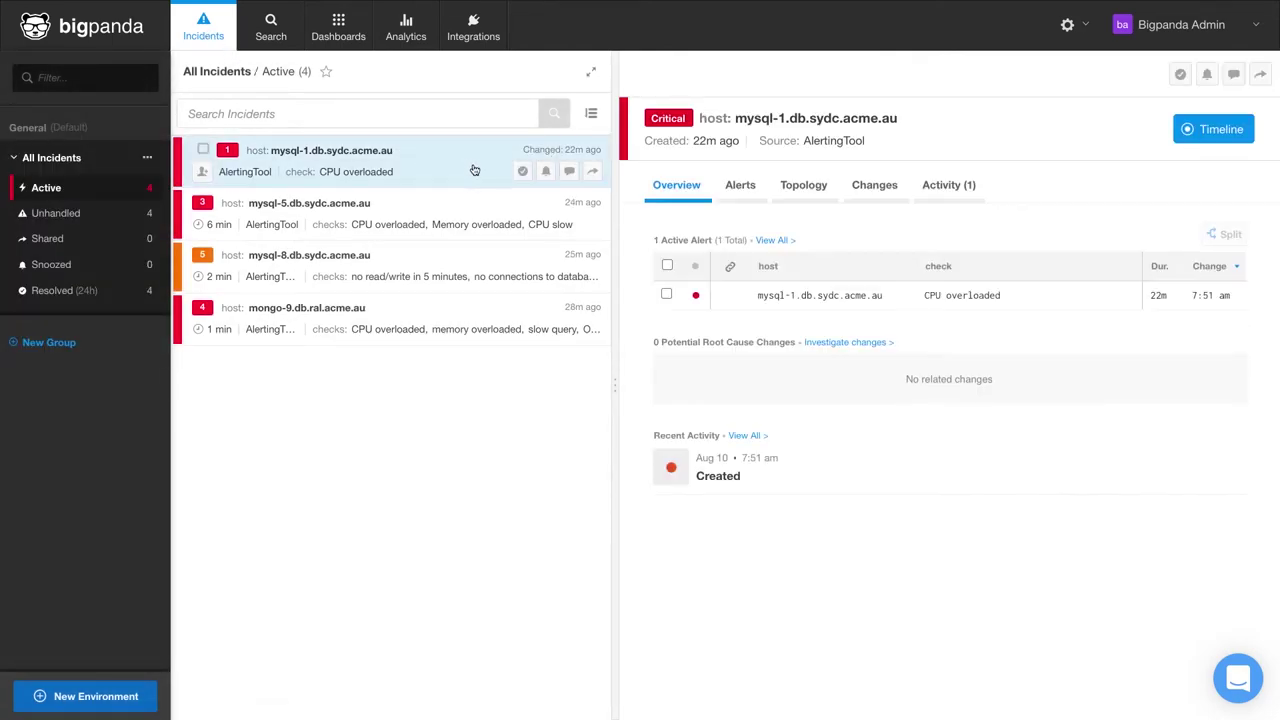
click(923, 296)
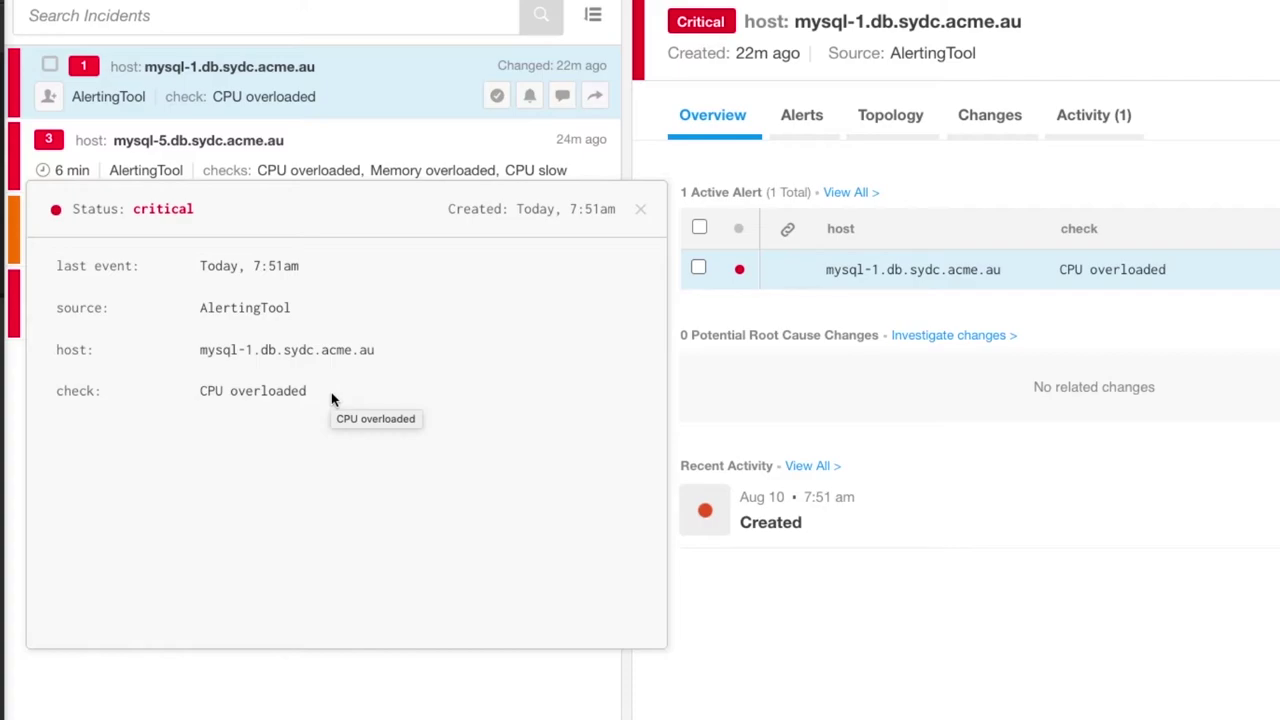
Step: Check that the new billing-1.db.nydc.acme.com incident's alert carries cluster value db
click(643, 210)
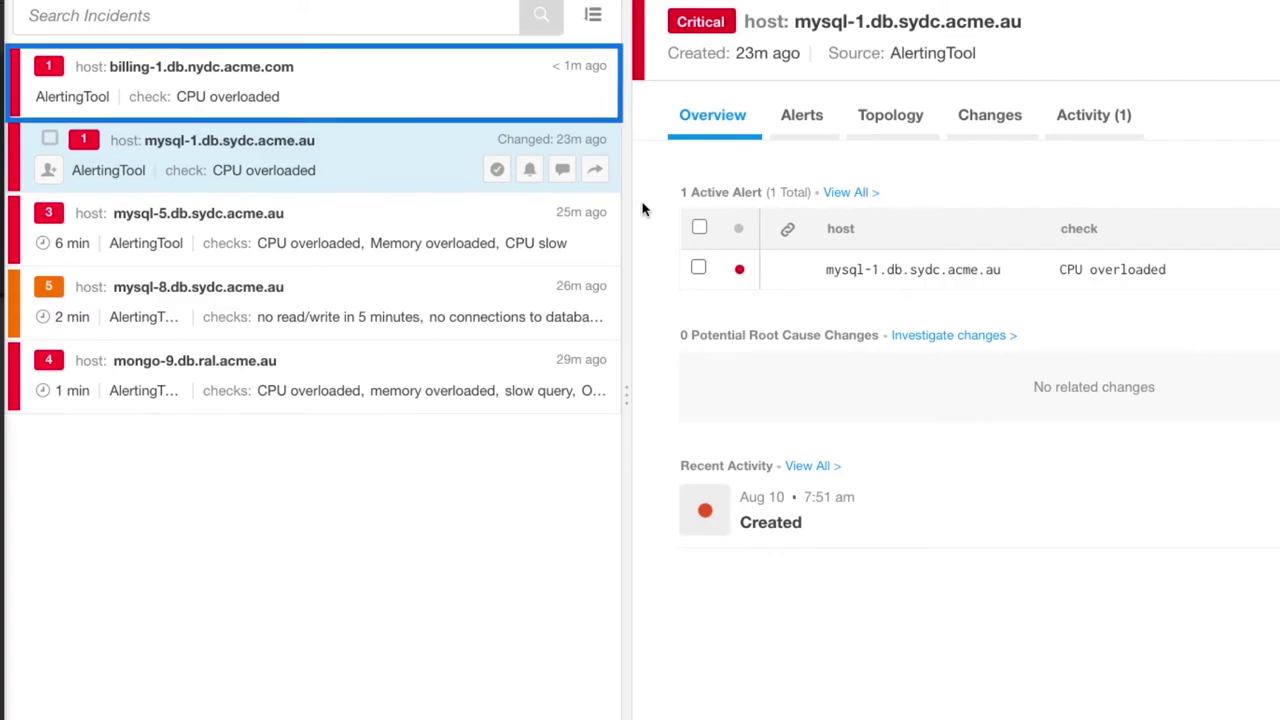
click(443, 84)
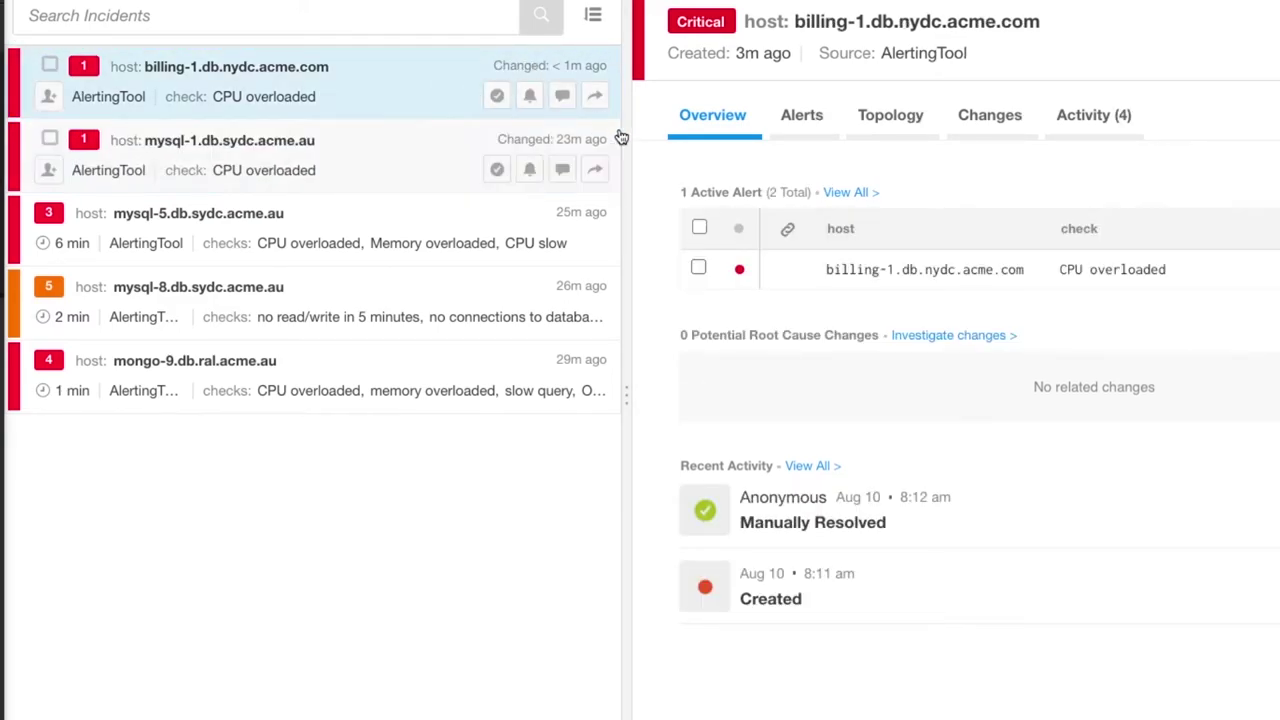
click(857, 274)
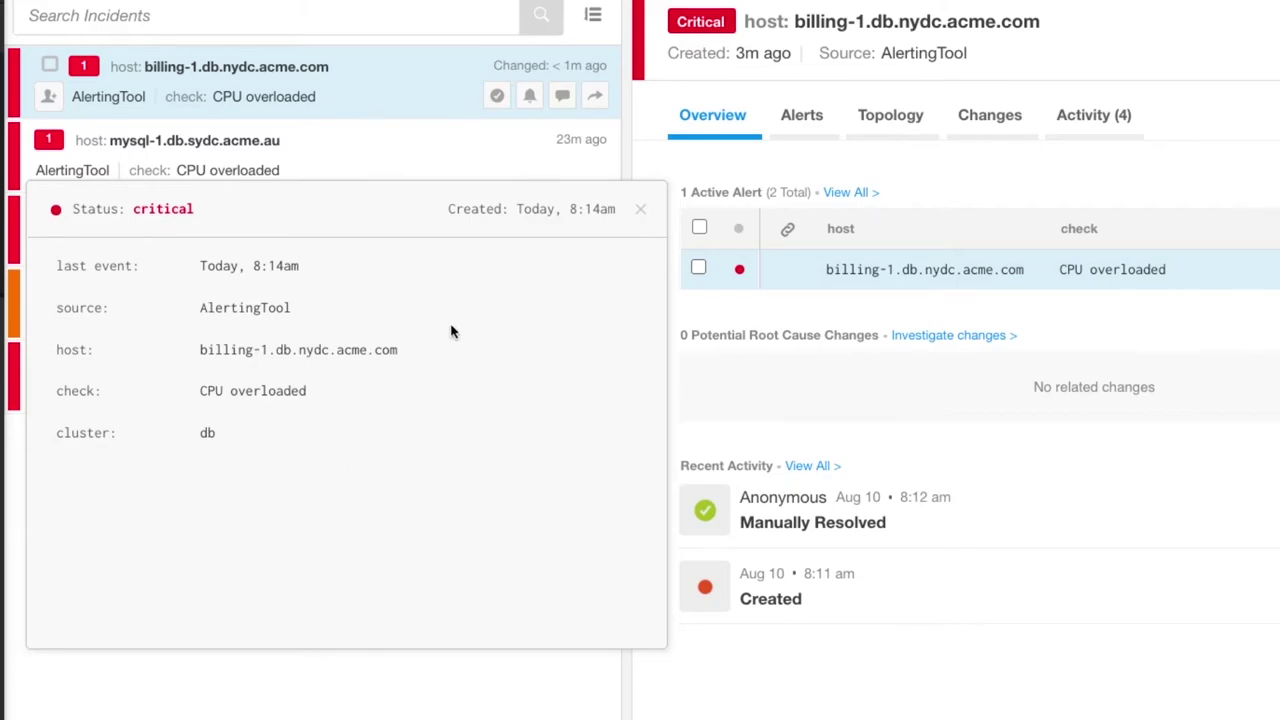
click(640, 212)
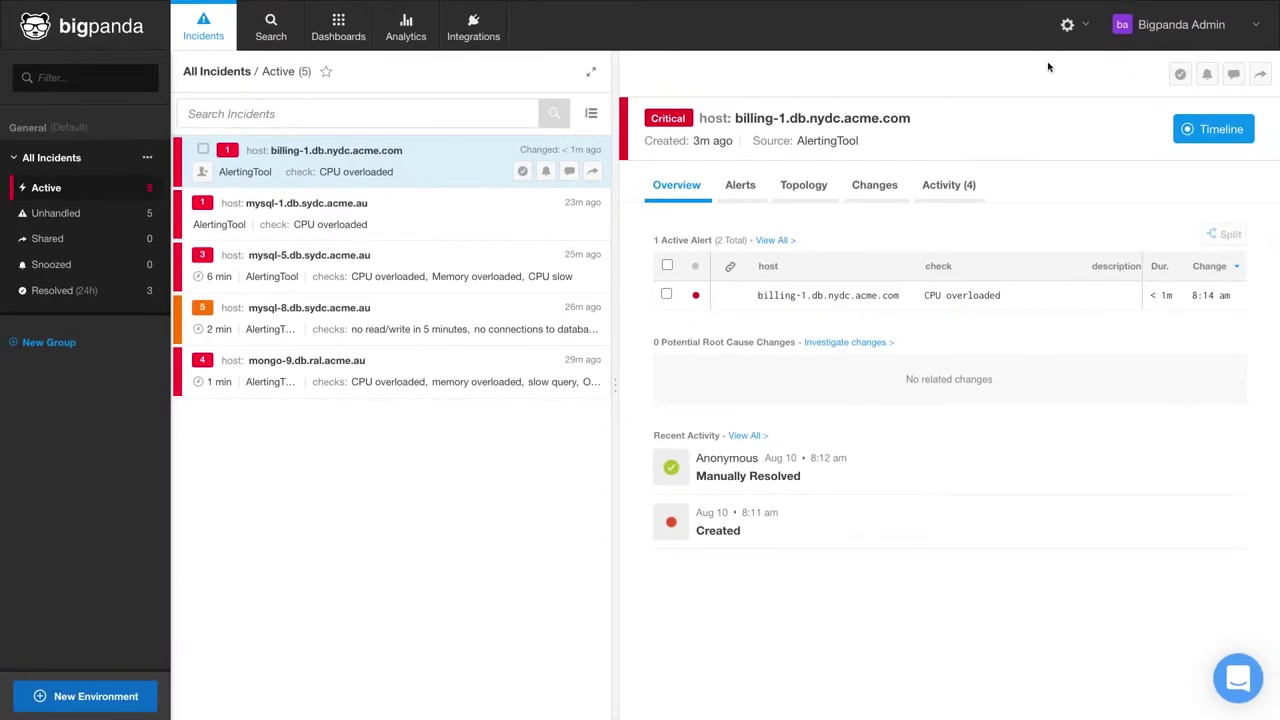
click(1067, 24)
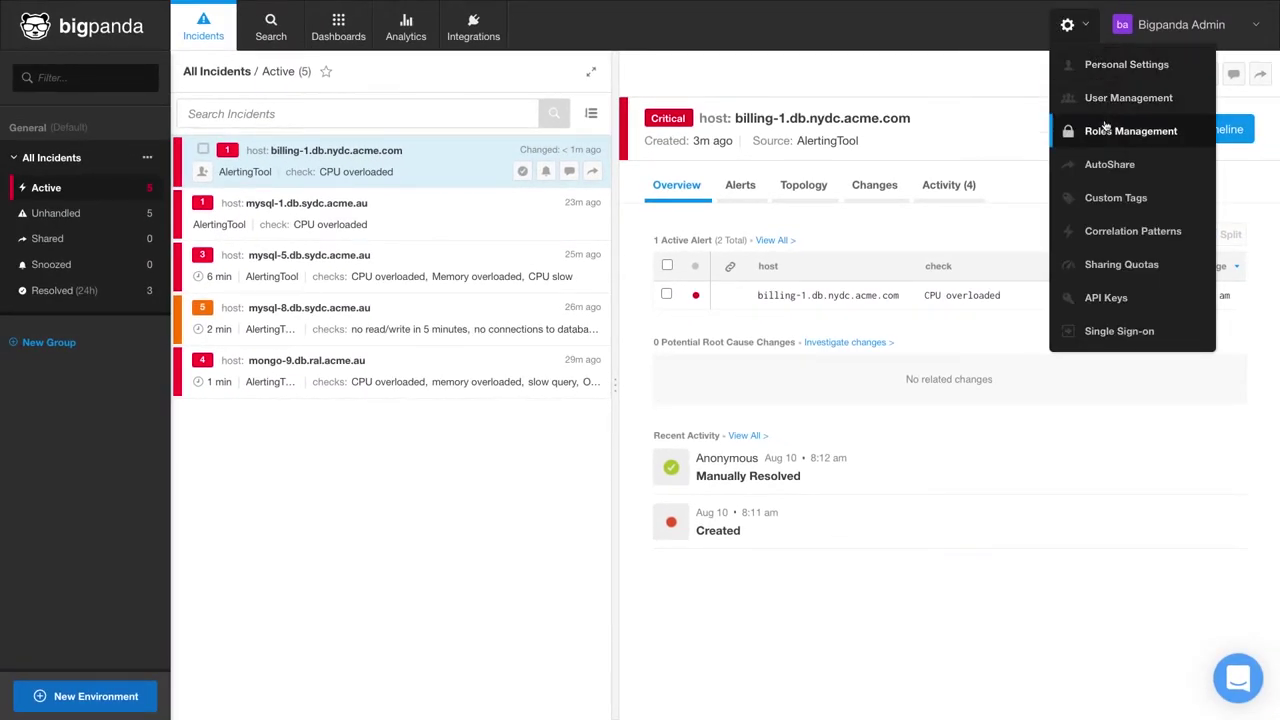
Step: Duplicate the cluster tag and rename the copy to datacenter
click(1108, 197)
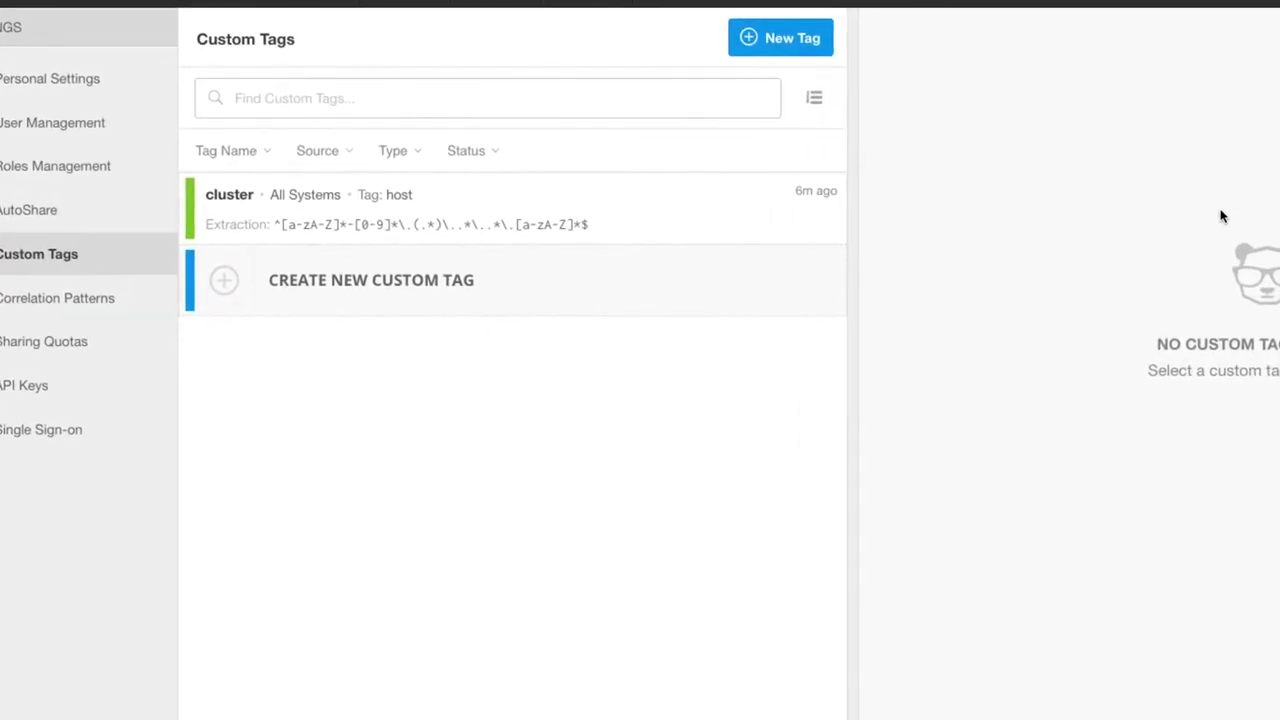
mouse_move(817, 223)
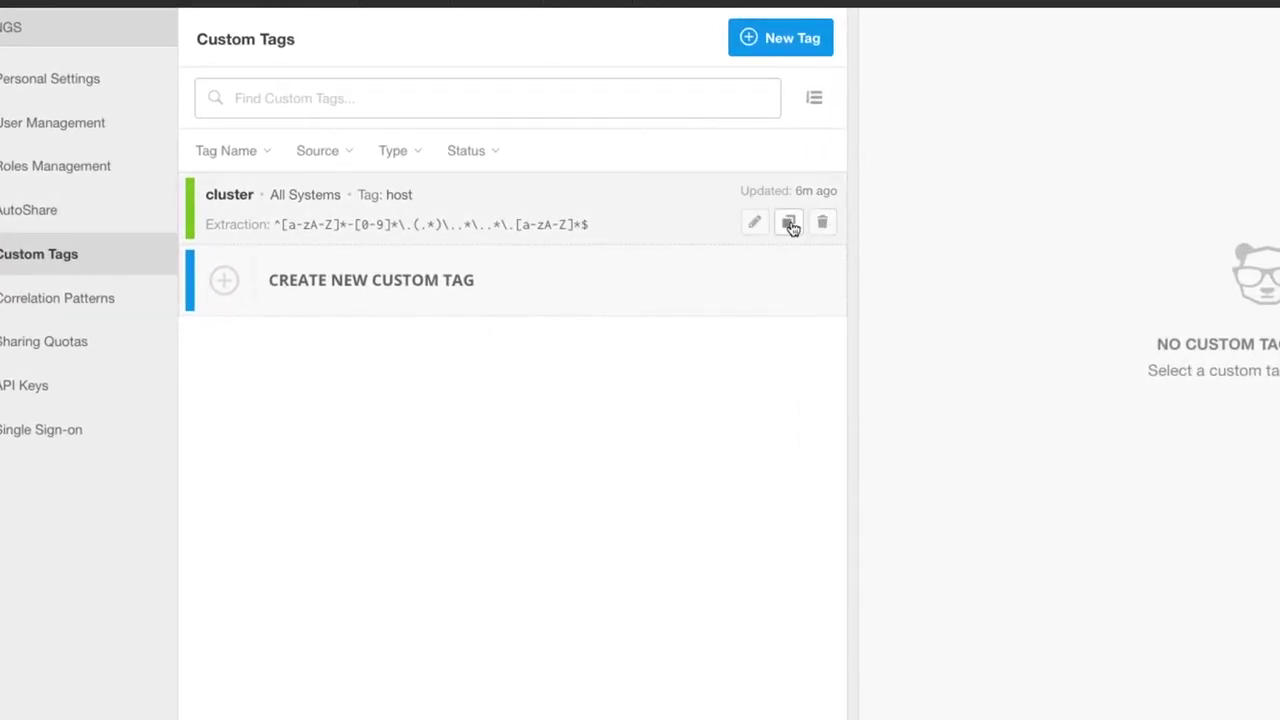
click(790, 224)
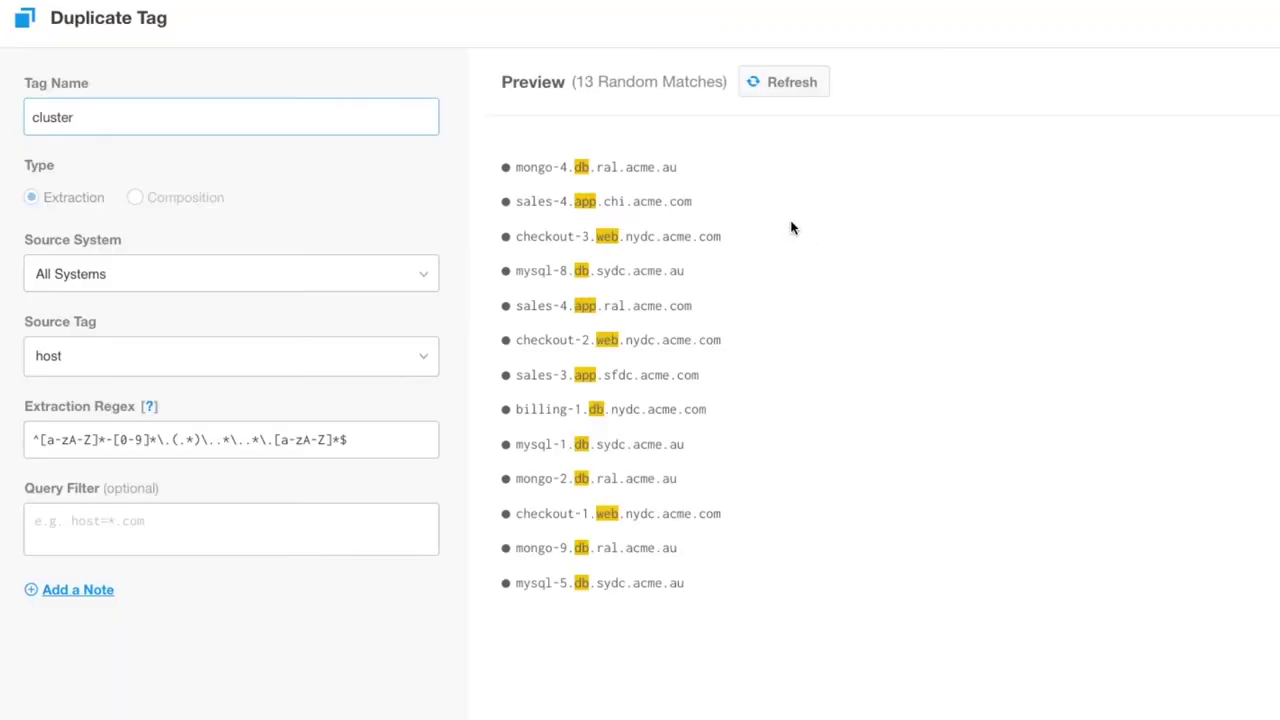
double_click(34, 110)
text(datacenter)
Step: Move the regex capture group to the datacenter host segment and create the datacenter tag
click(177, 438)
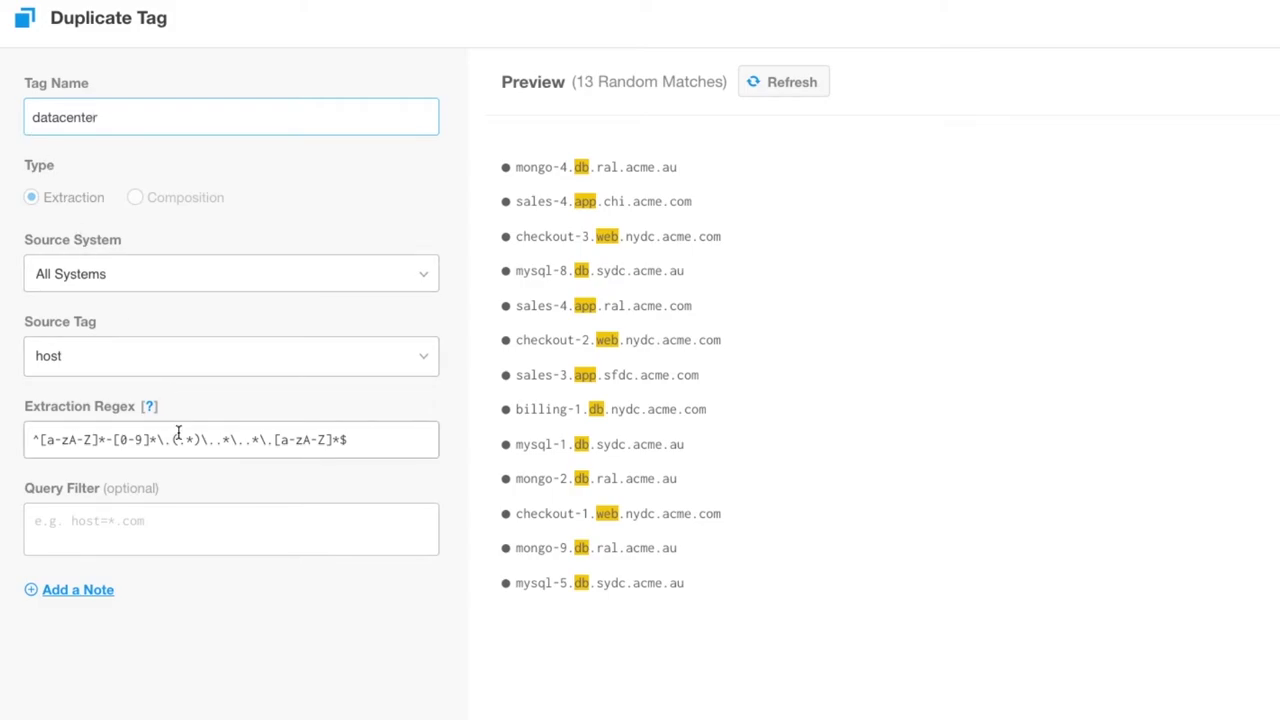
key(BackSpace)
key(Right)
key(Right)
key(BackSpace)
key(Right)
key(Right)
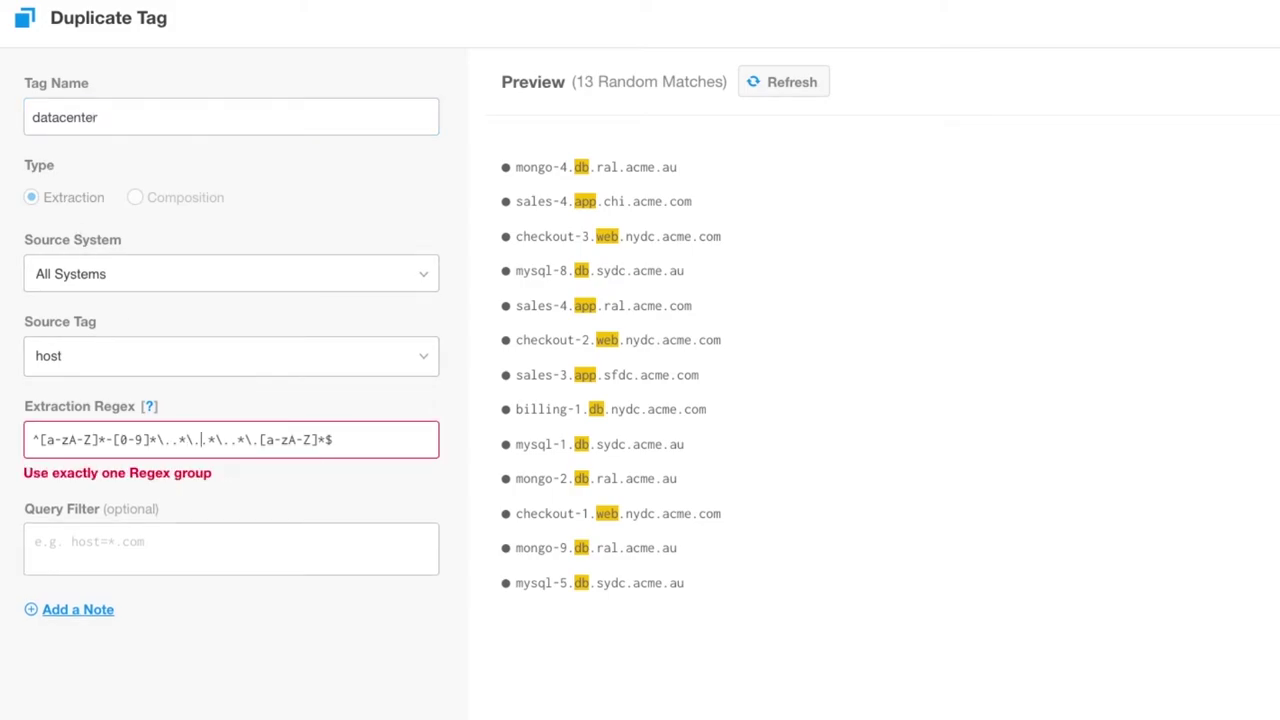
text(()
key(Right)
key(Right)
text())
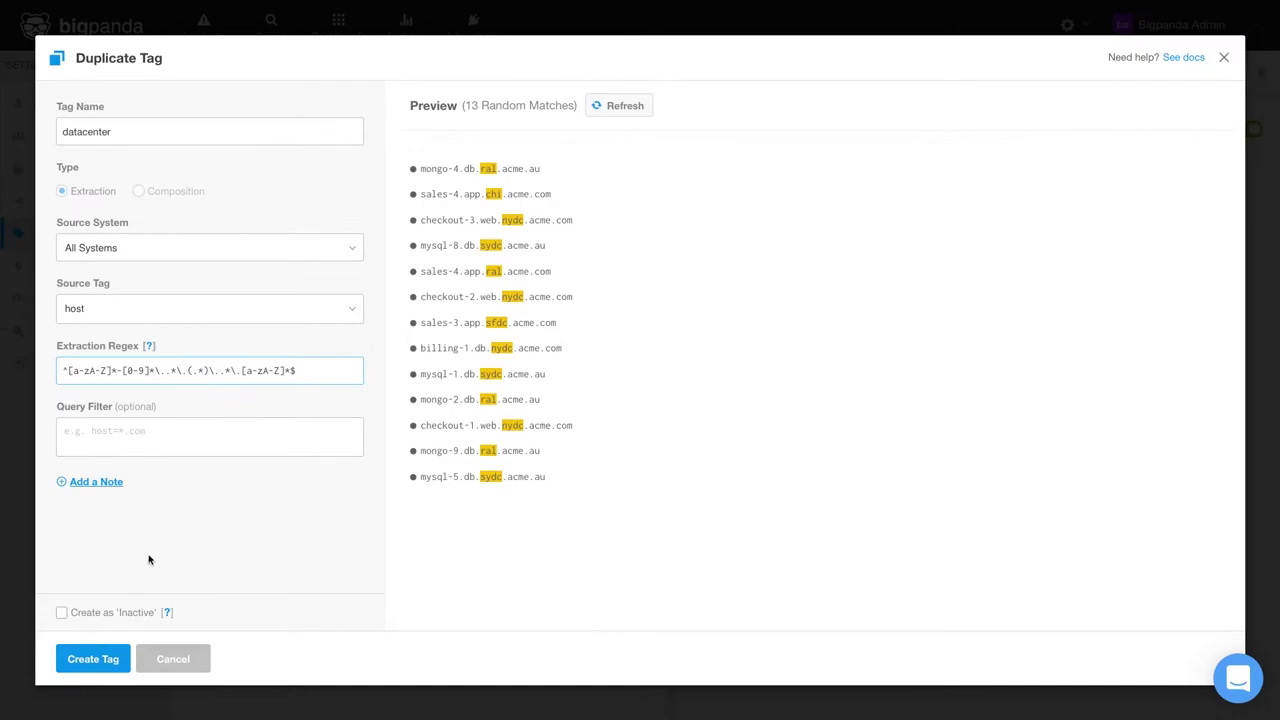
click(85, 659)
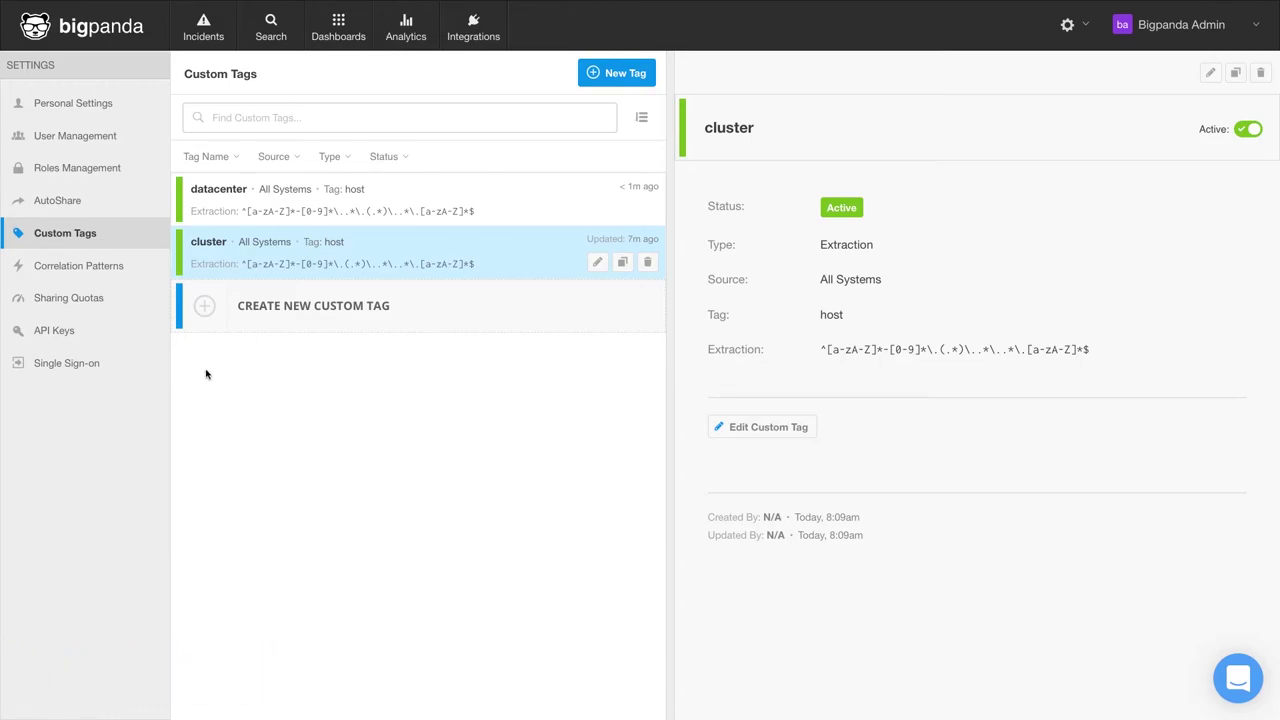
Step: Return to the incidents list, open the billing-1 incident, and inspect the billing-2 alert's details
click(203, 26)
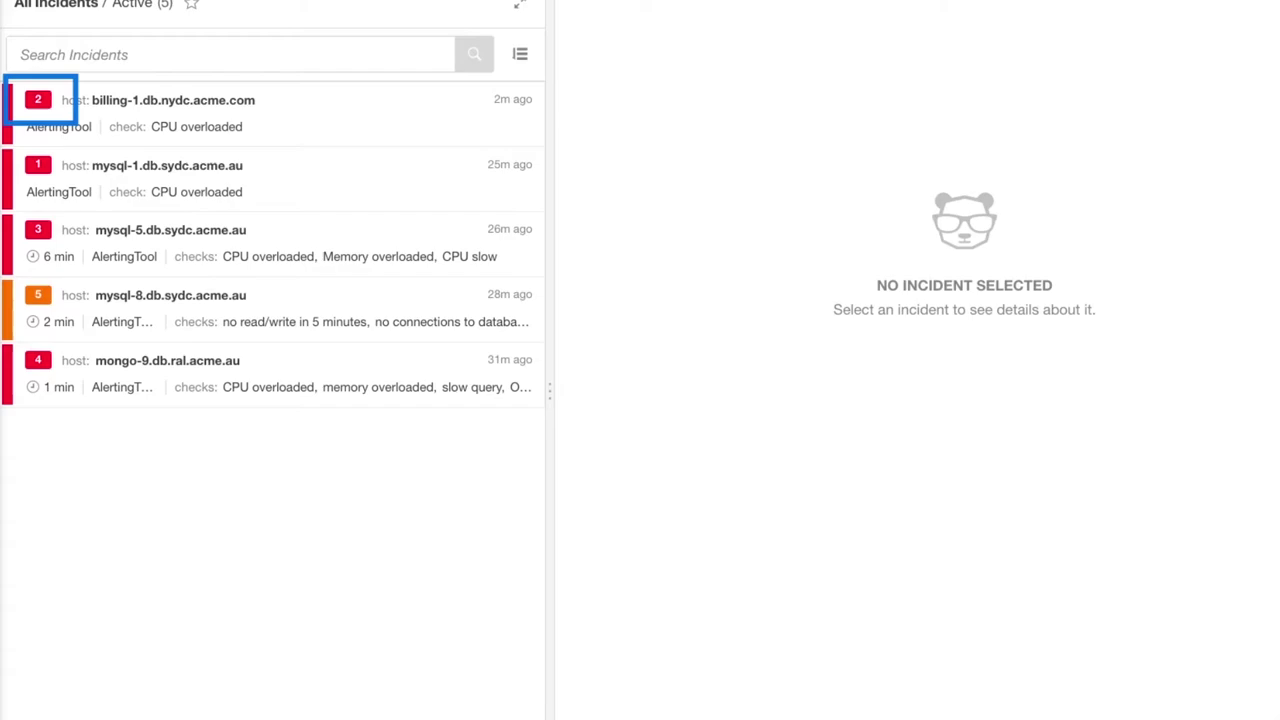
click(165, 113)
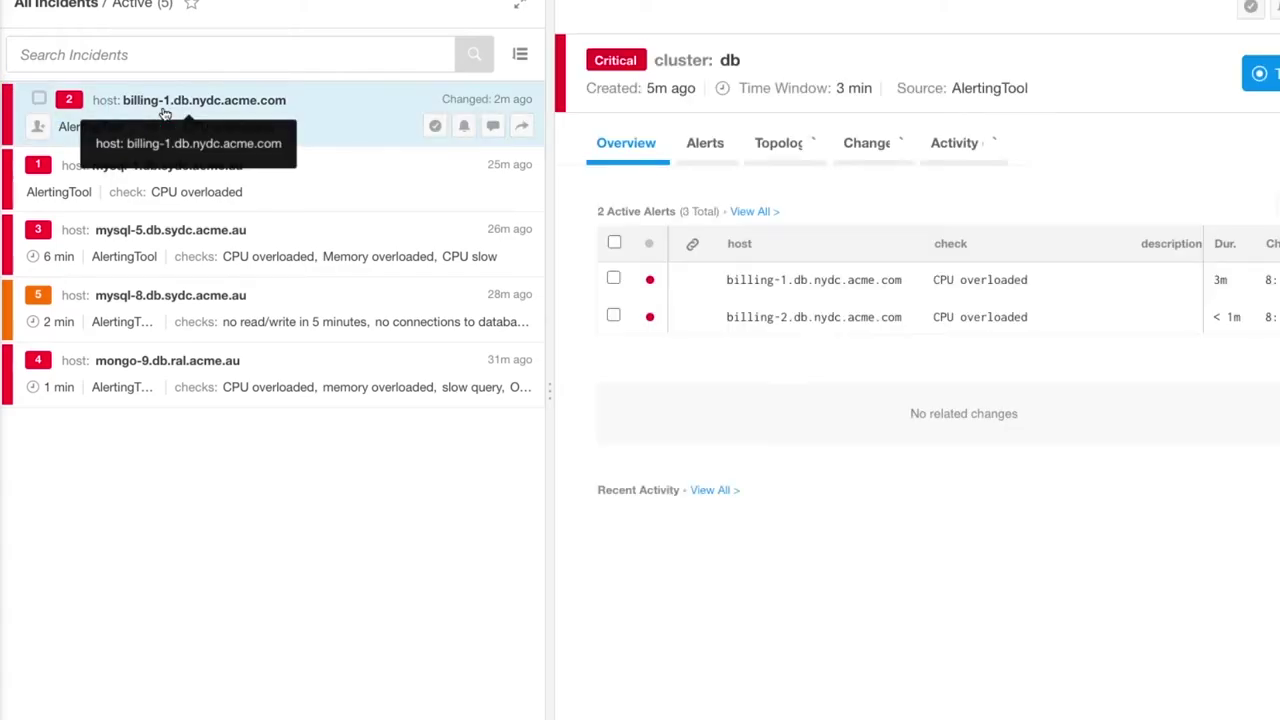
click(763, 318)
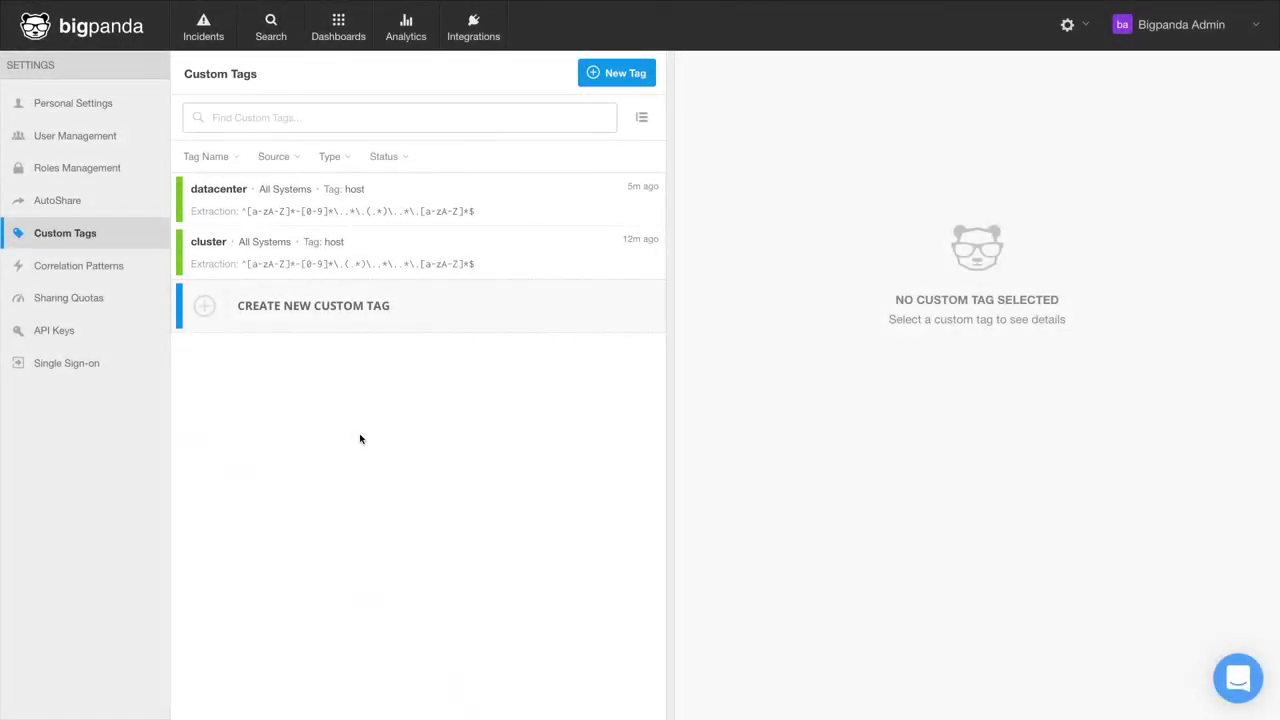
Step: Start a new Composition tag named RunBook for All Systems
click(605, 76)
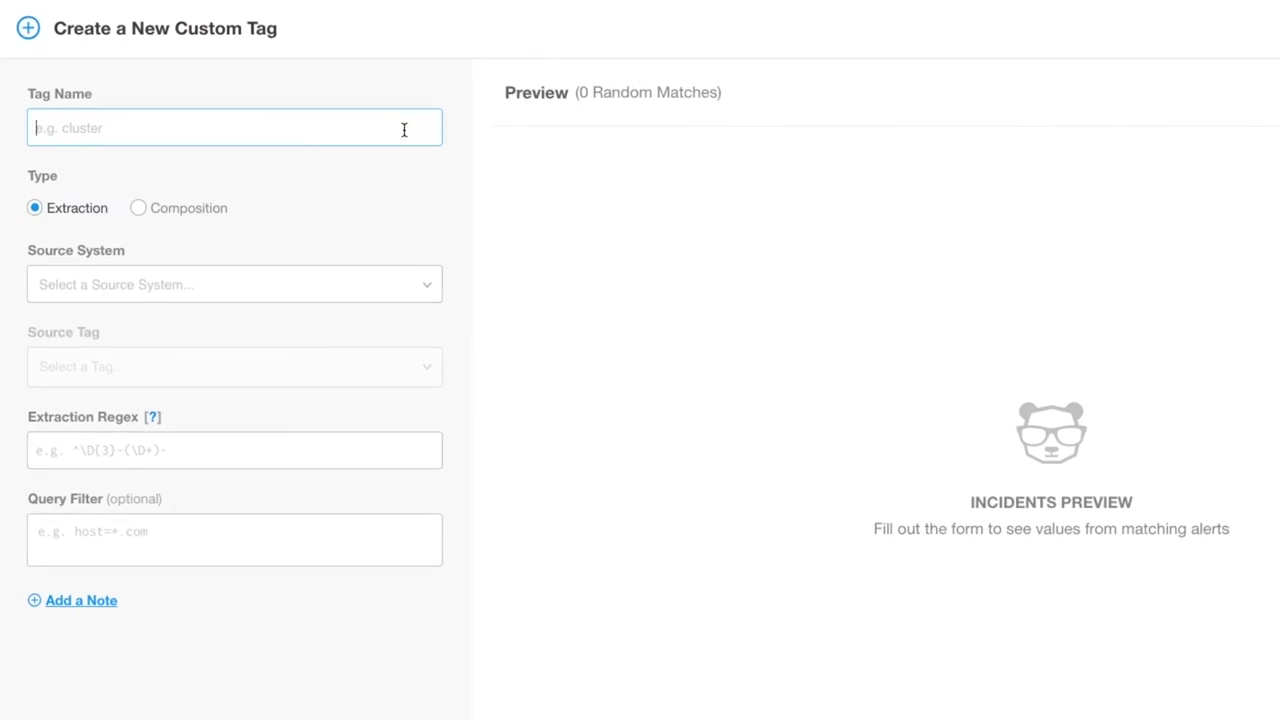
text(RunBook)
click(190, 211)
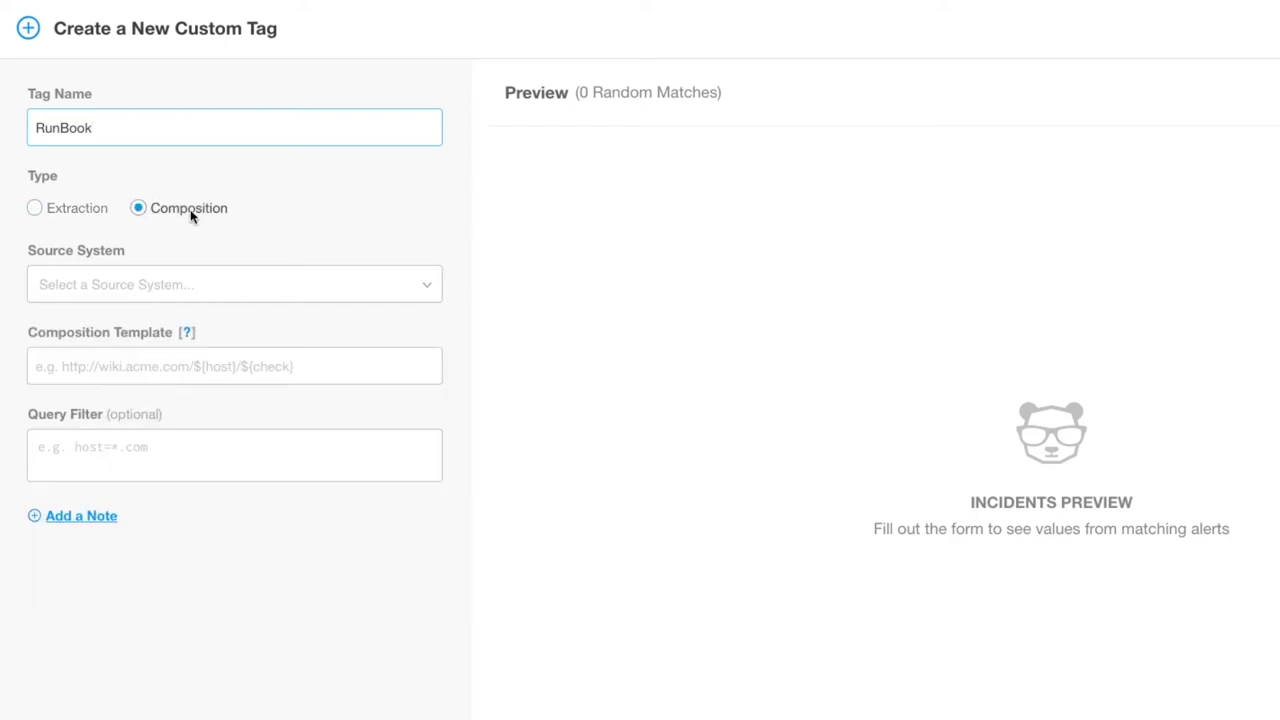
click(125, 287)
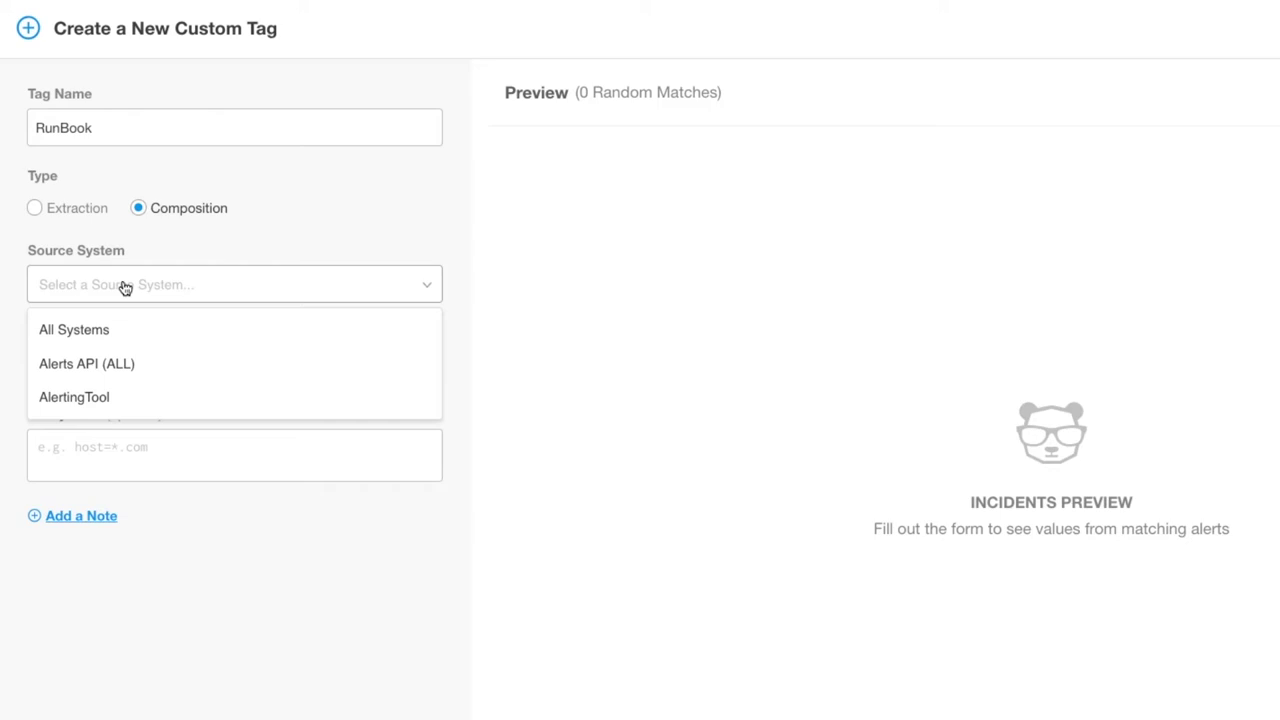
click(89, 330)
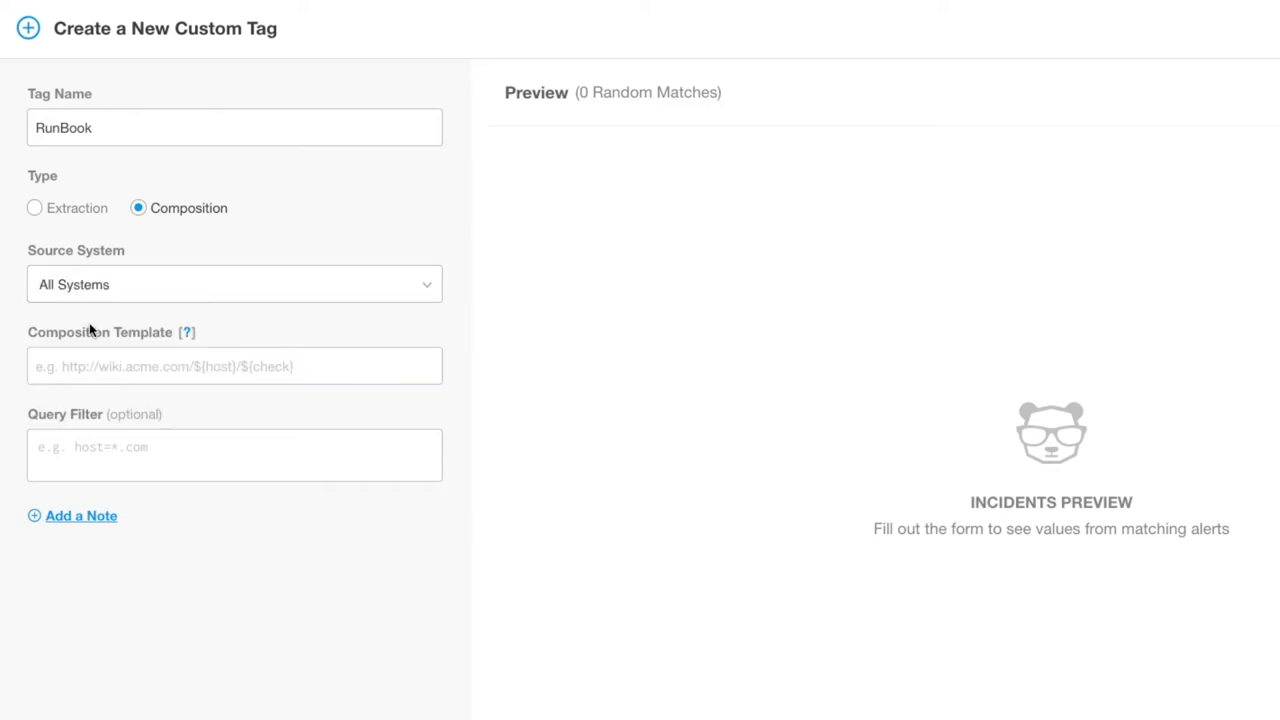
click(73, 366)
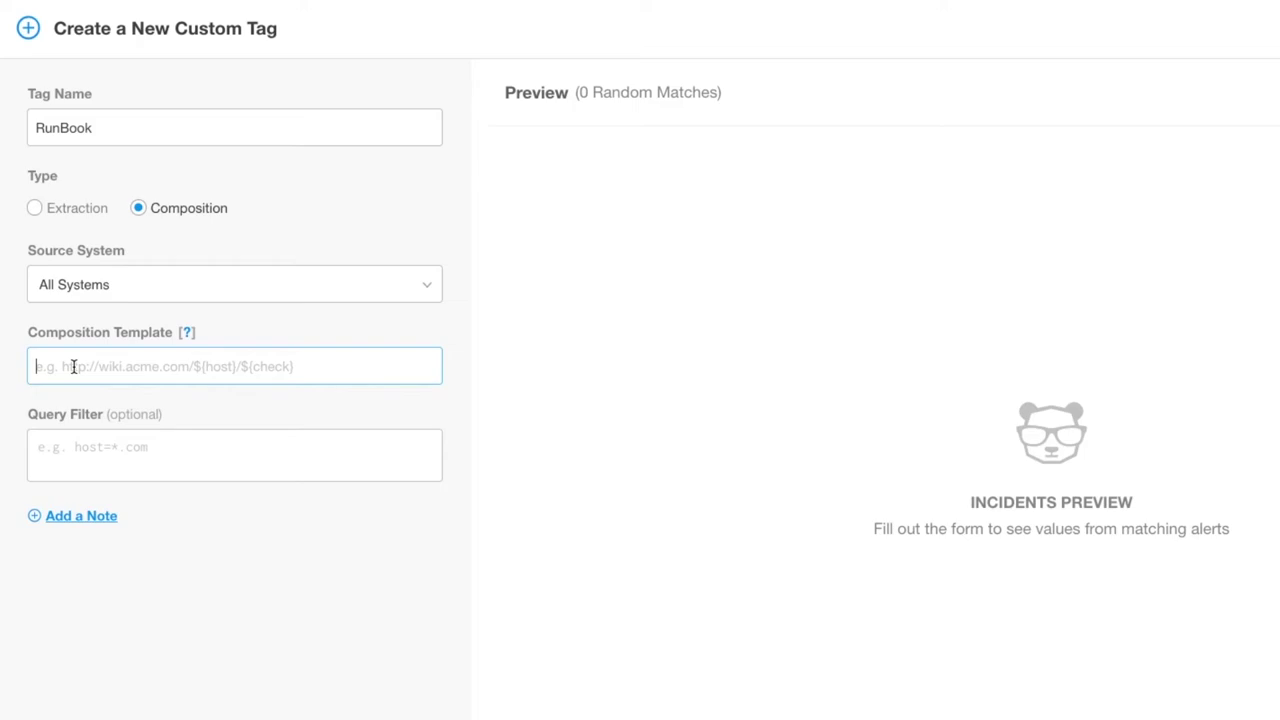
text(h)
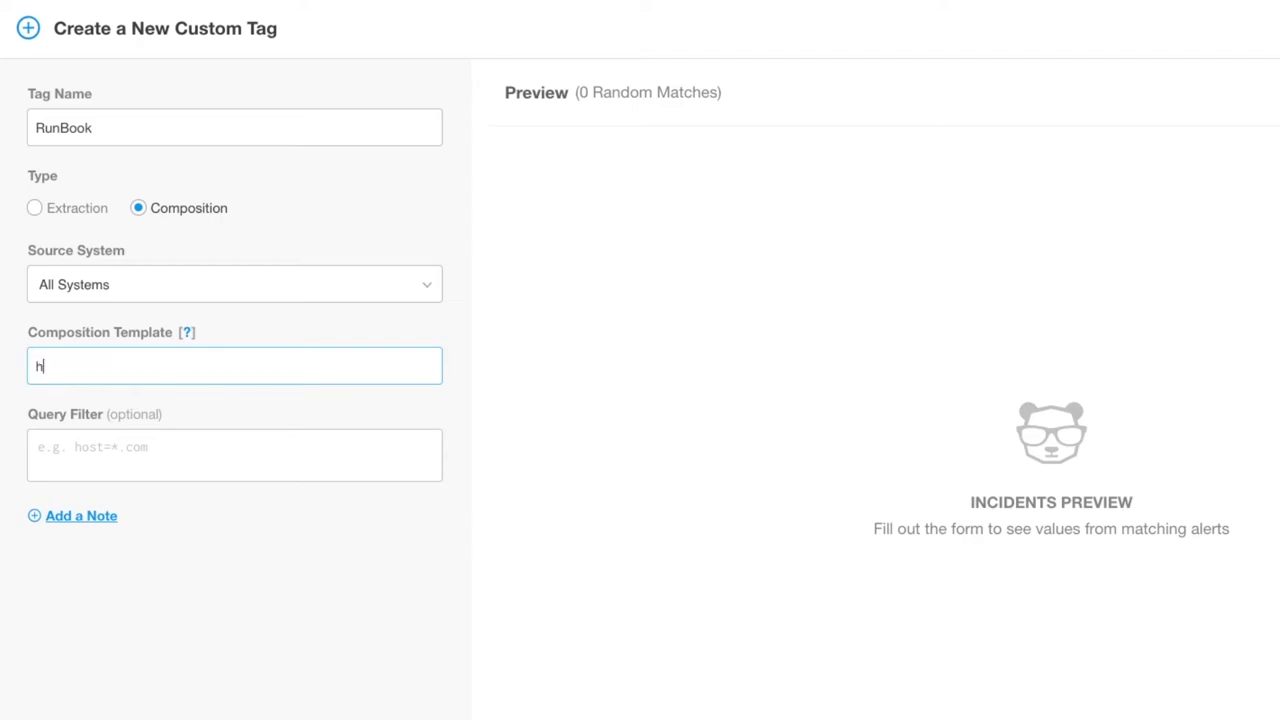
text(ttps://mywiki.com/)
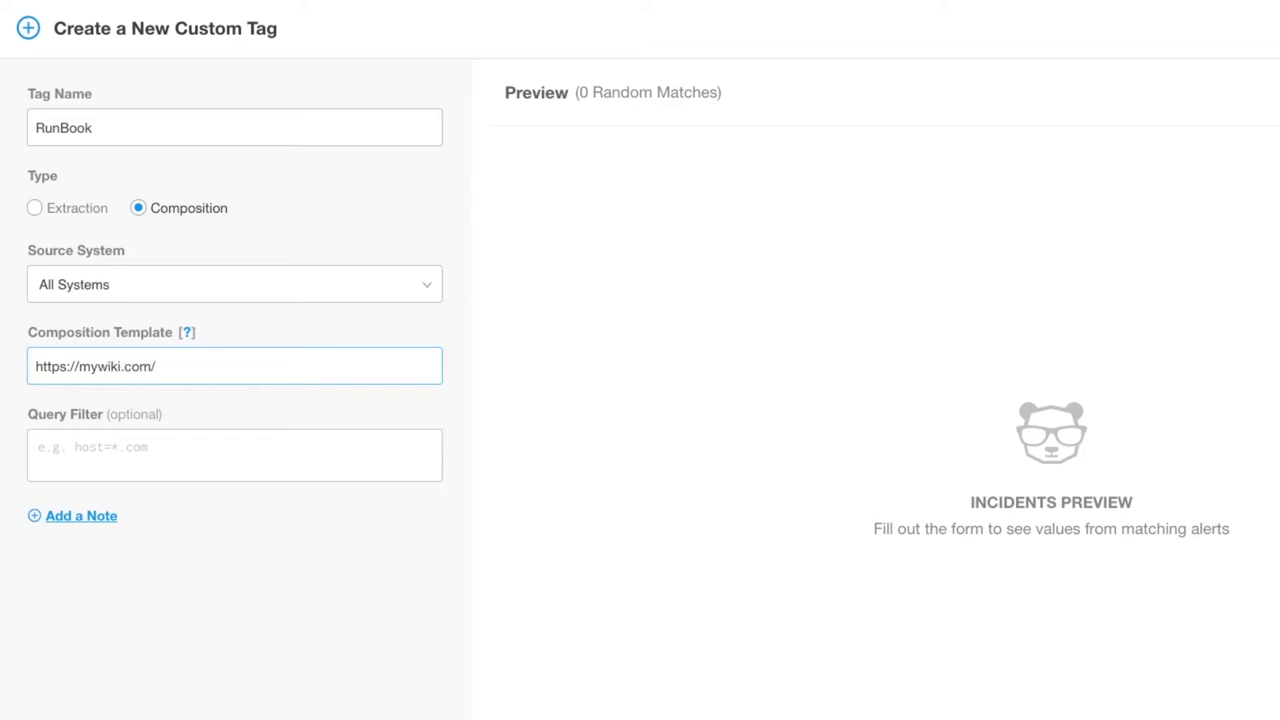
text(${datacenter}/${cluster}/)
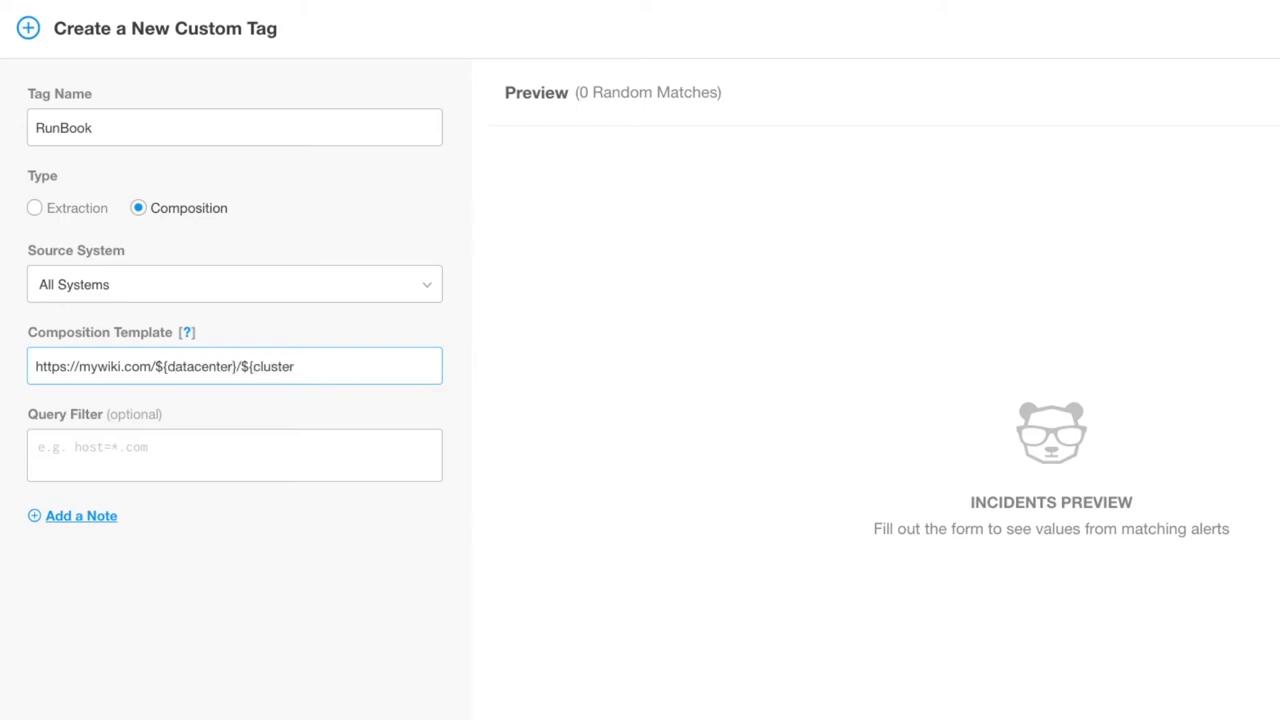
text(${check})
click(80, 447)
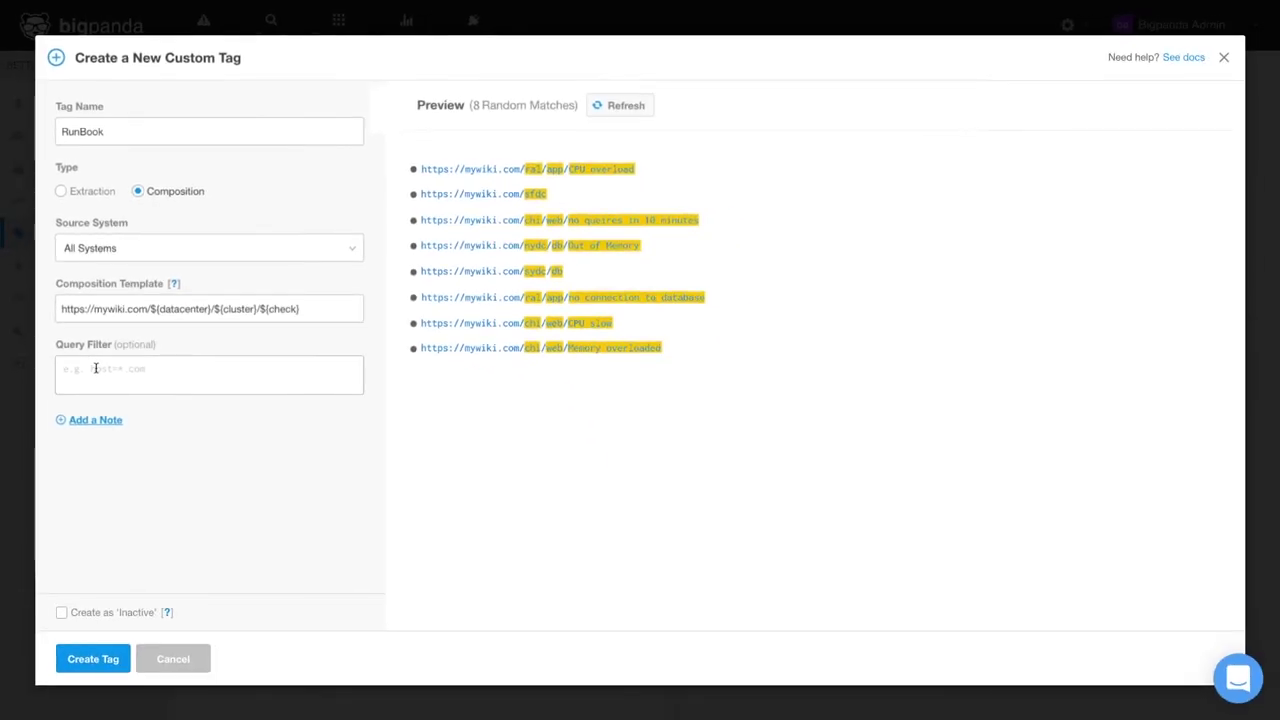
click(93, 658)
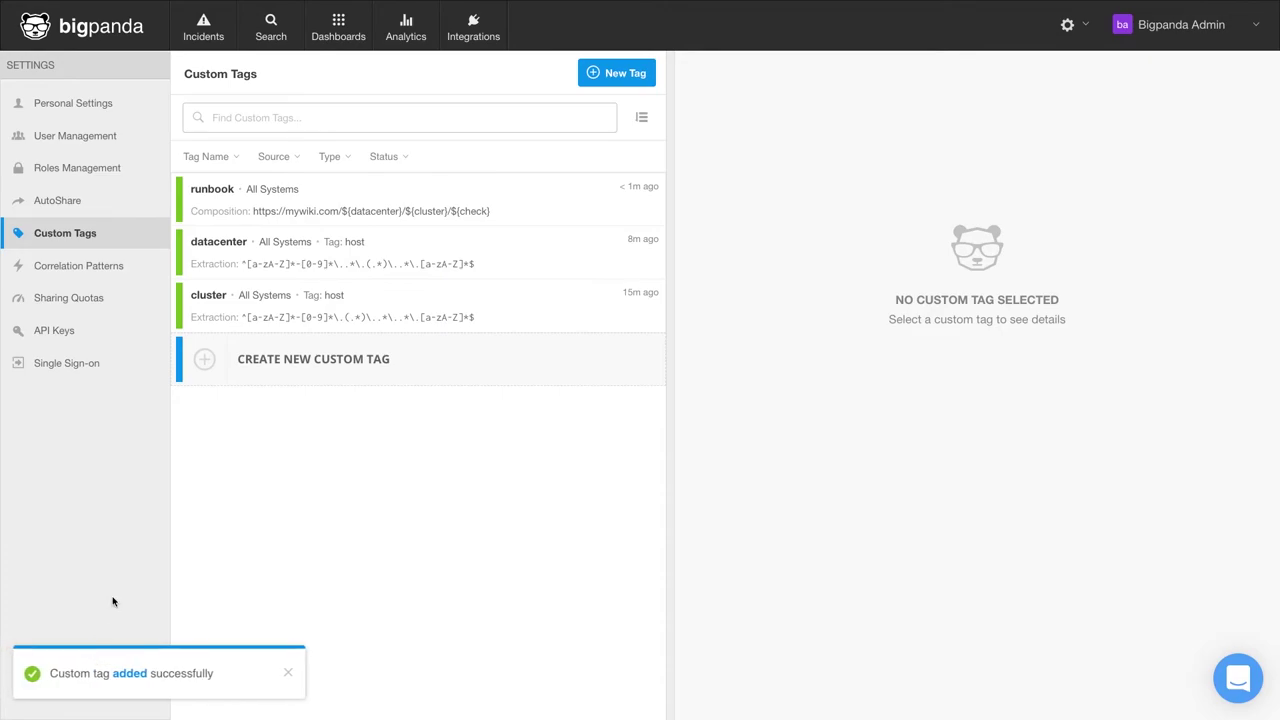
Step: Return to the incidents list, open the cluster: db incident, and inspect its billing-2 alert
click(215, 33)
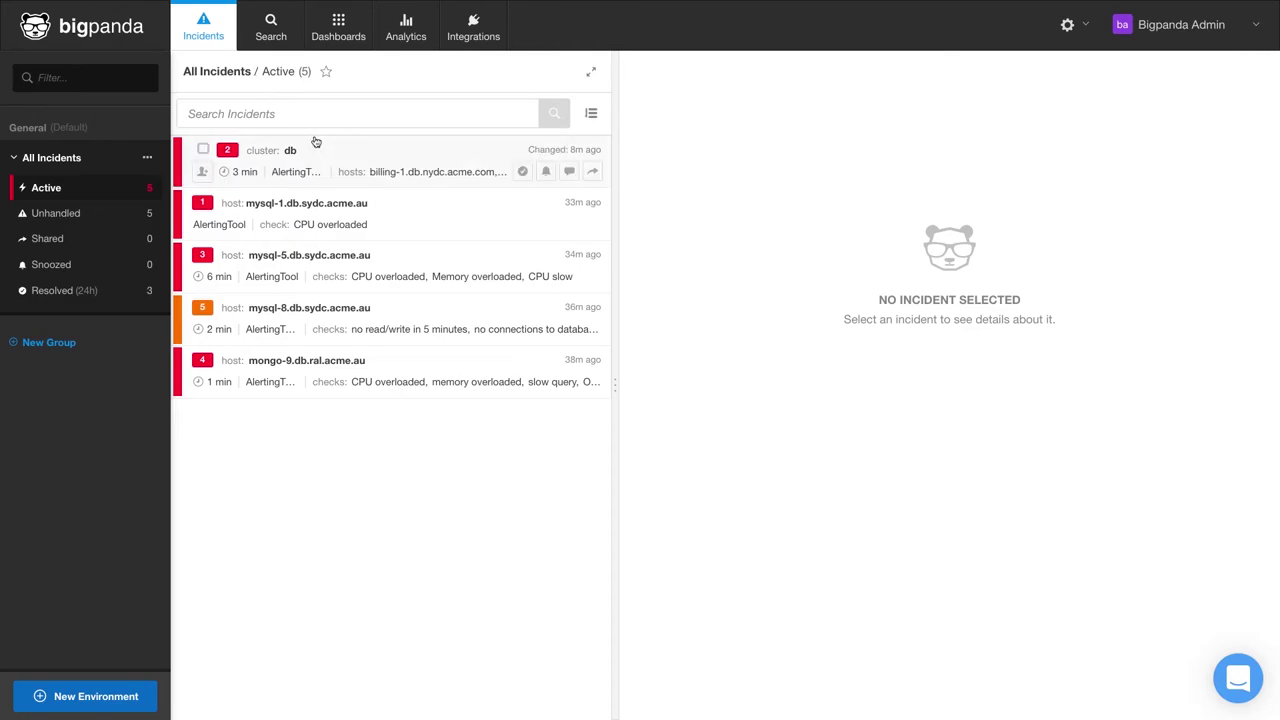
click(328, 152)
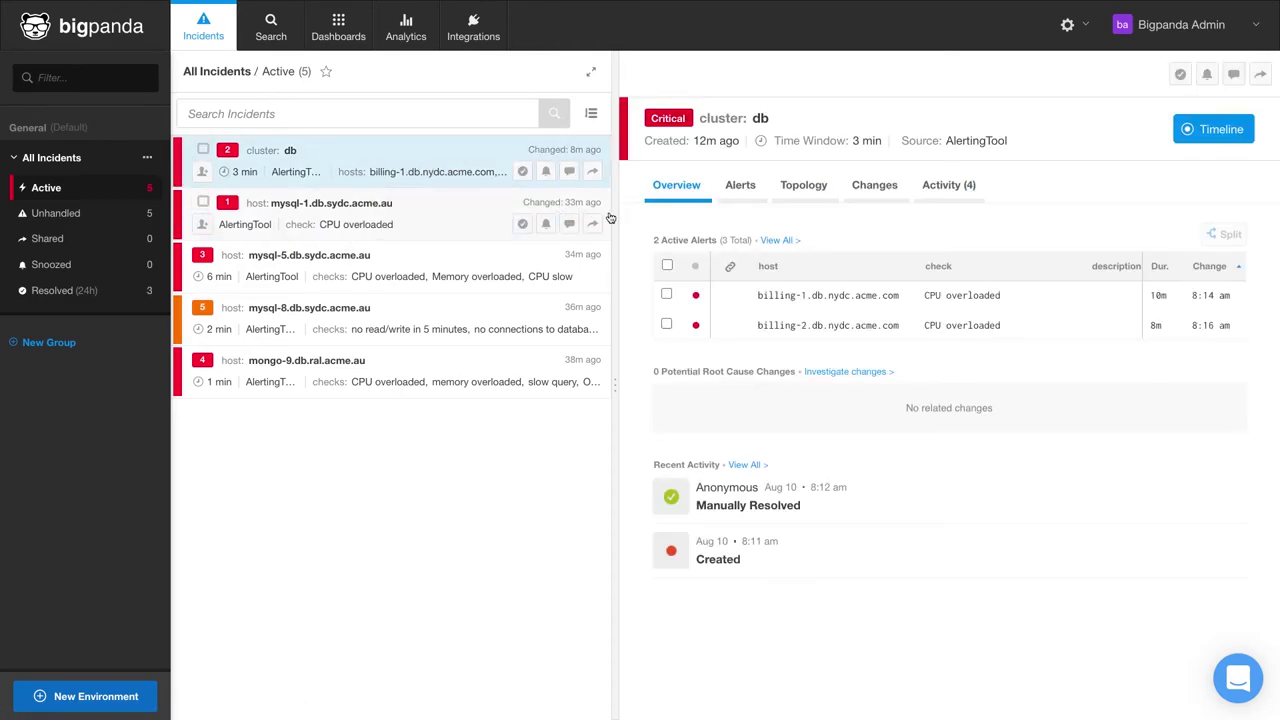
click(822, 327)
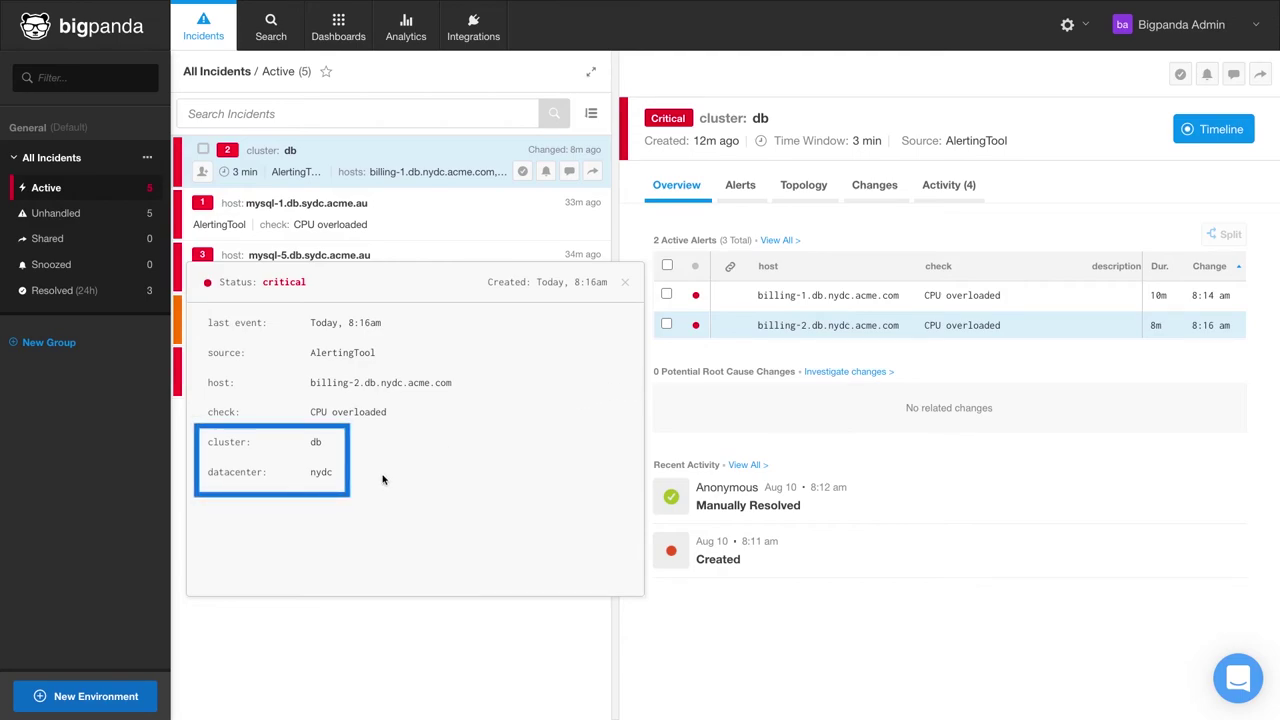
click(624, 283)
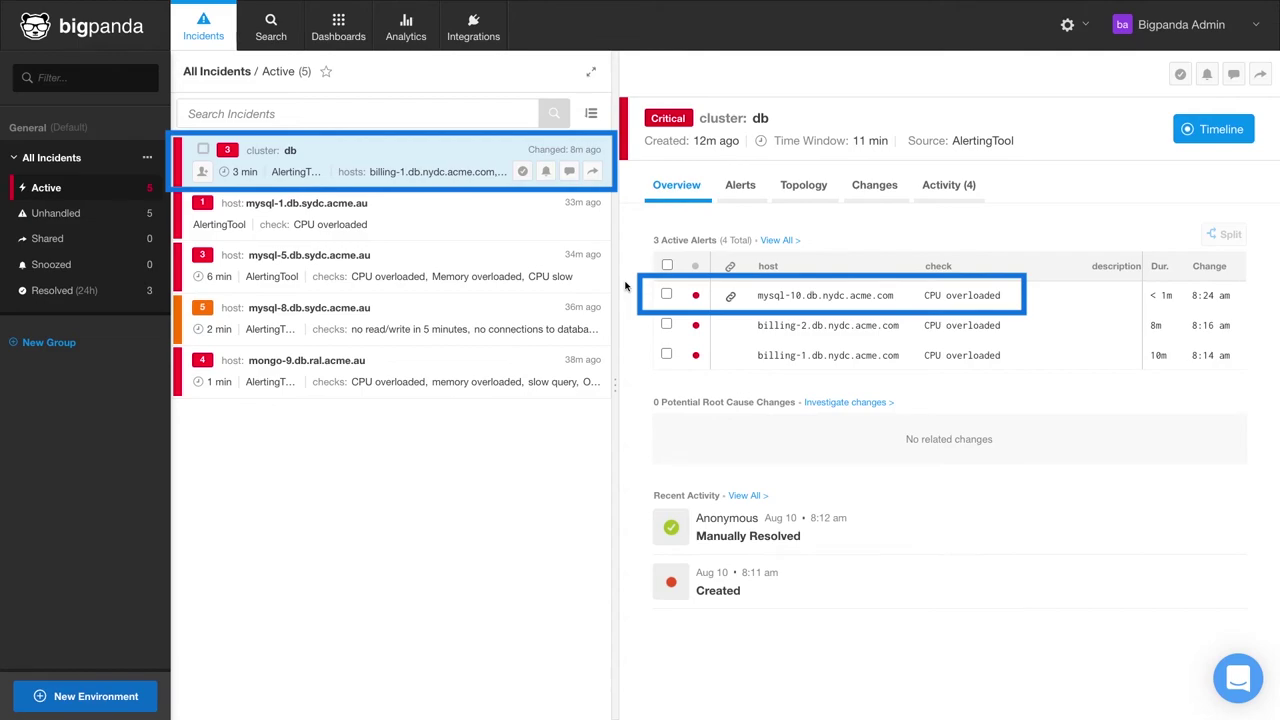
Step: Check the new mysql-10 alert's details and its runbook link to the wiki page
click(775, 298)
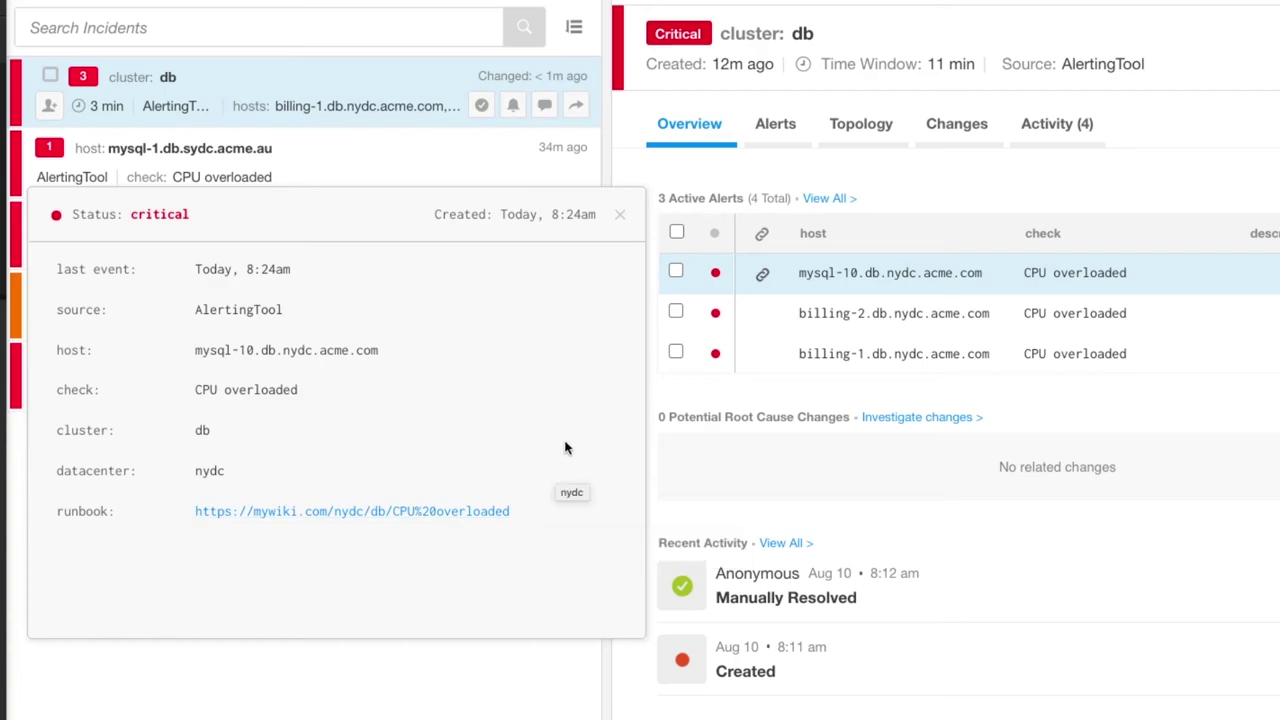
click(620, 214)
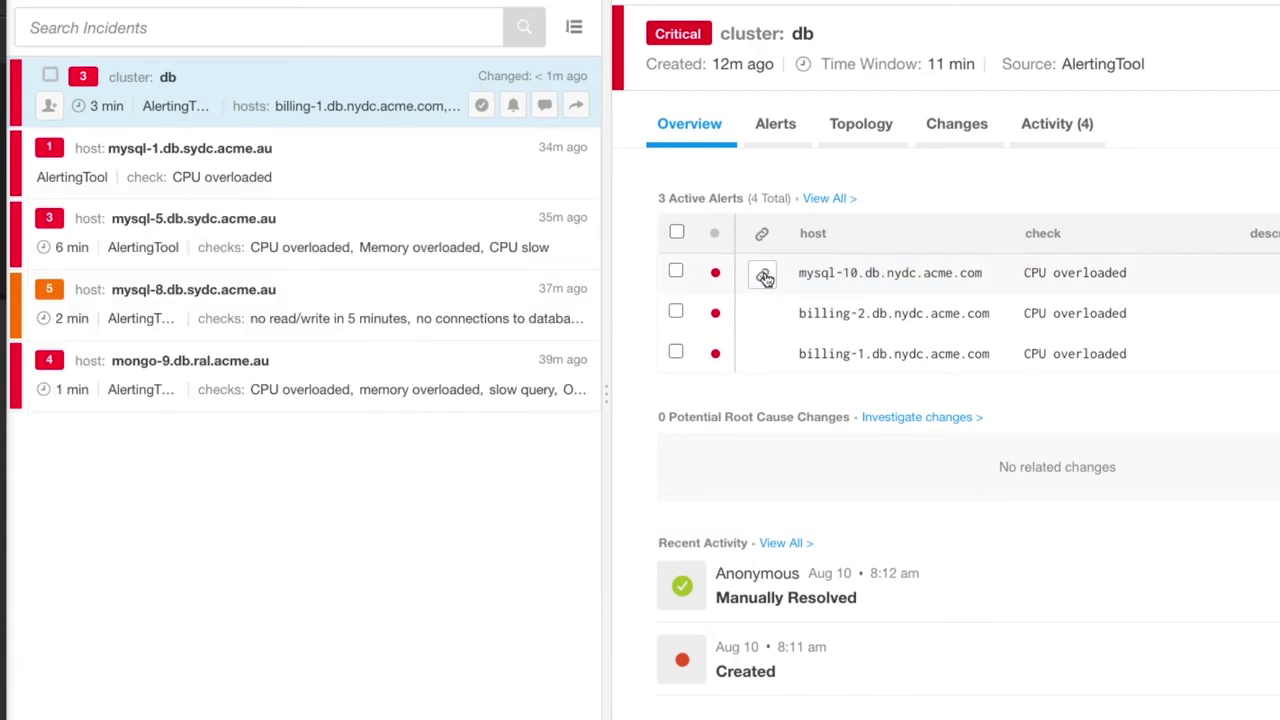
mouse_move(764, 276)
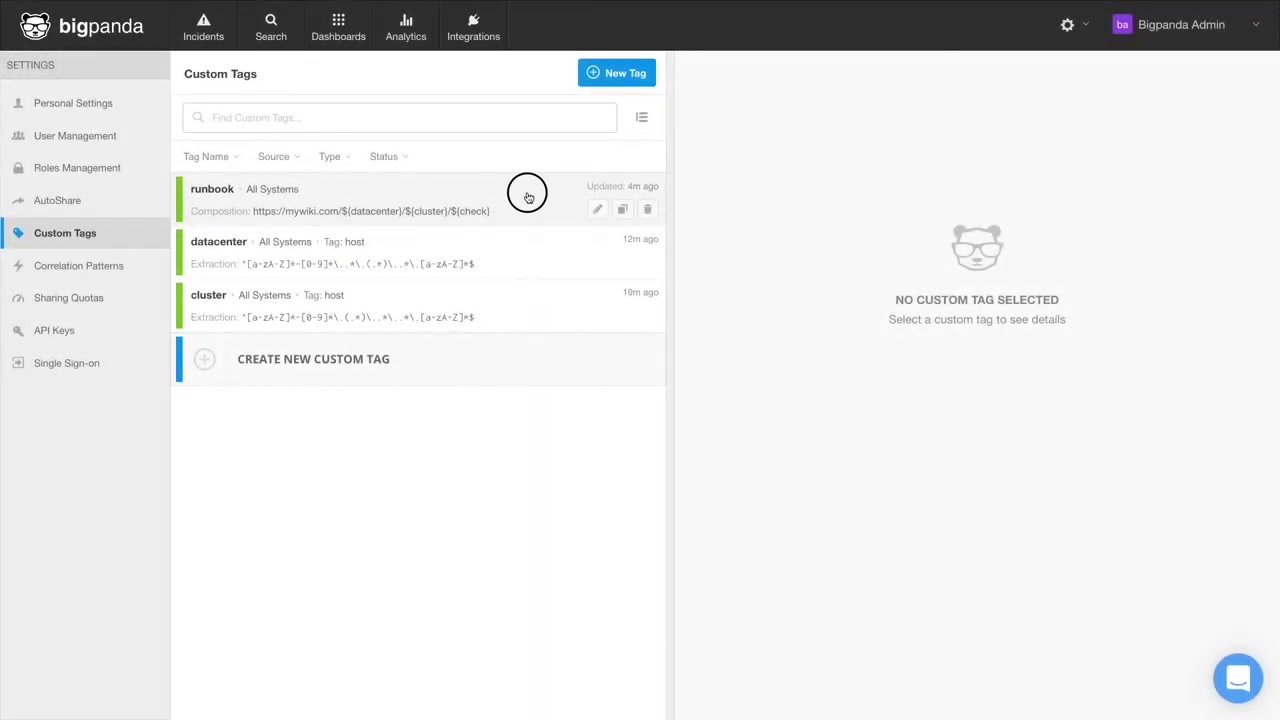
Step: Switch off the runbook tag's Active toggle and confirm Deactivate
click(528, 197)
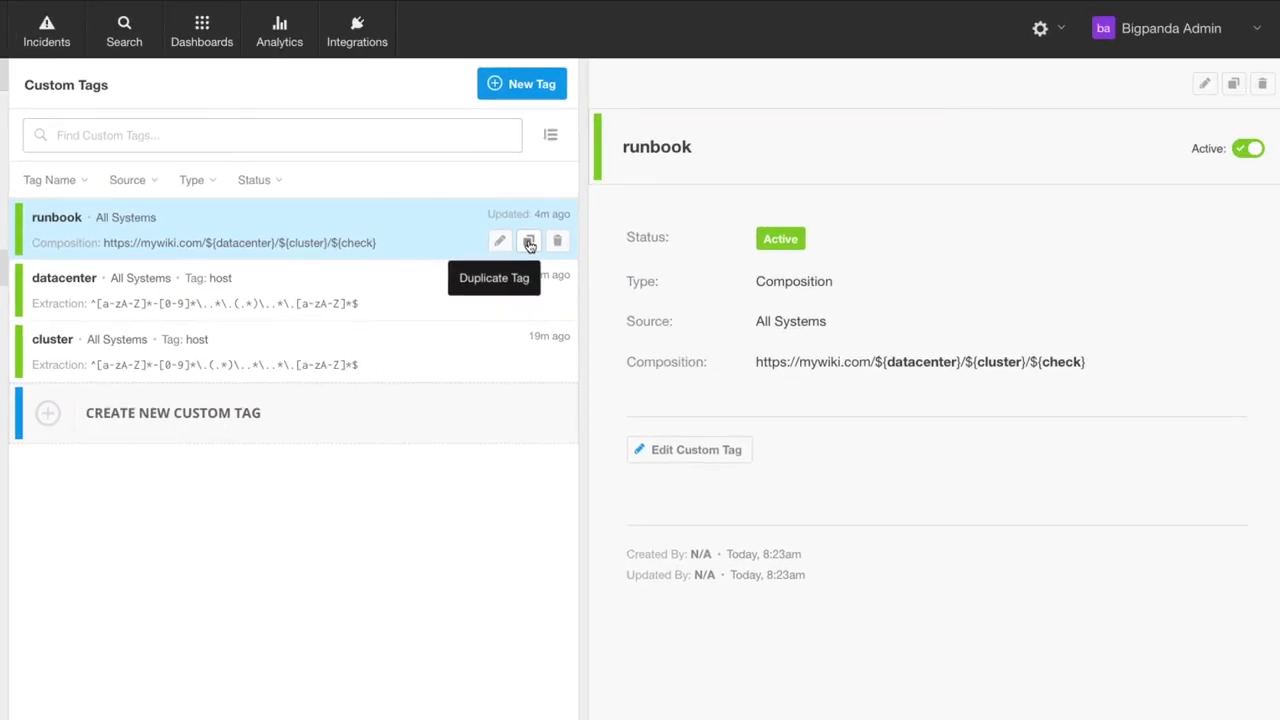
click(1244, 150)
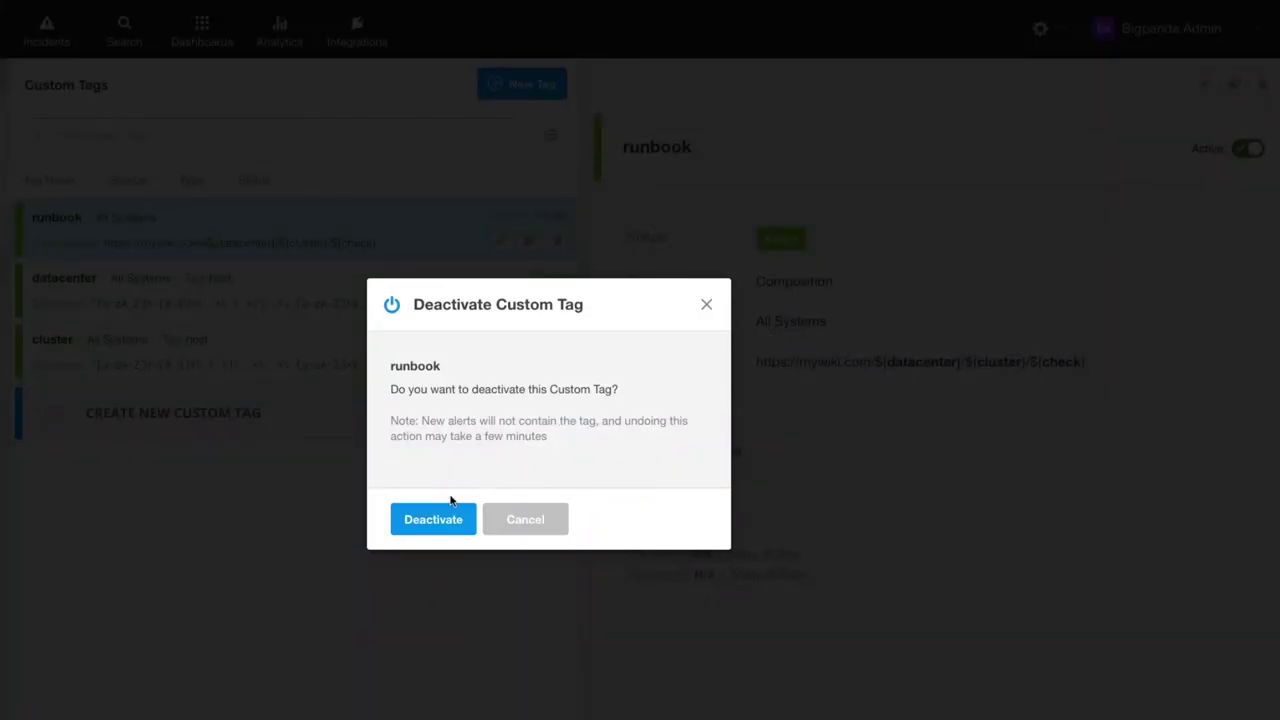
click(420, 525)
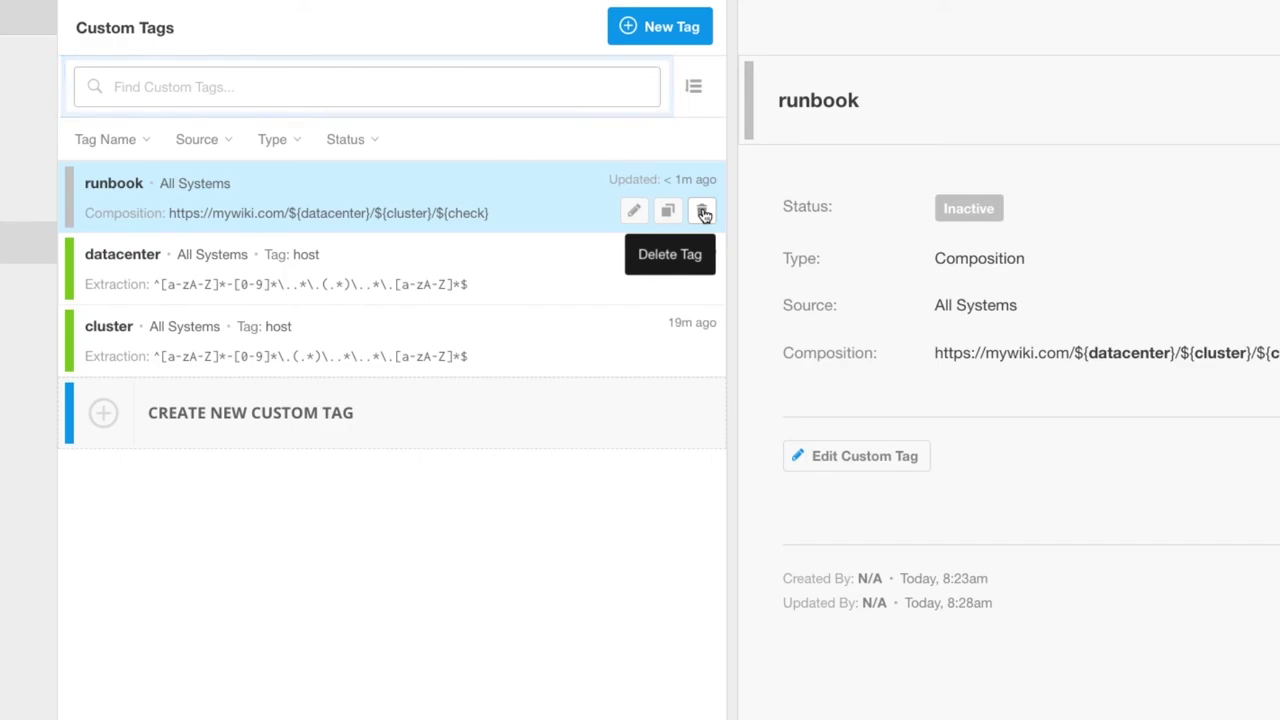
Step: Filter Custom Tags by Type to Extraction, then view datacenter's details and the Status filter
click(126, 144)
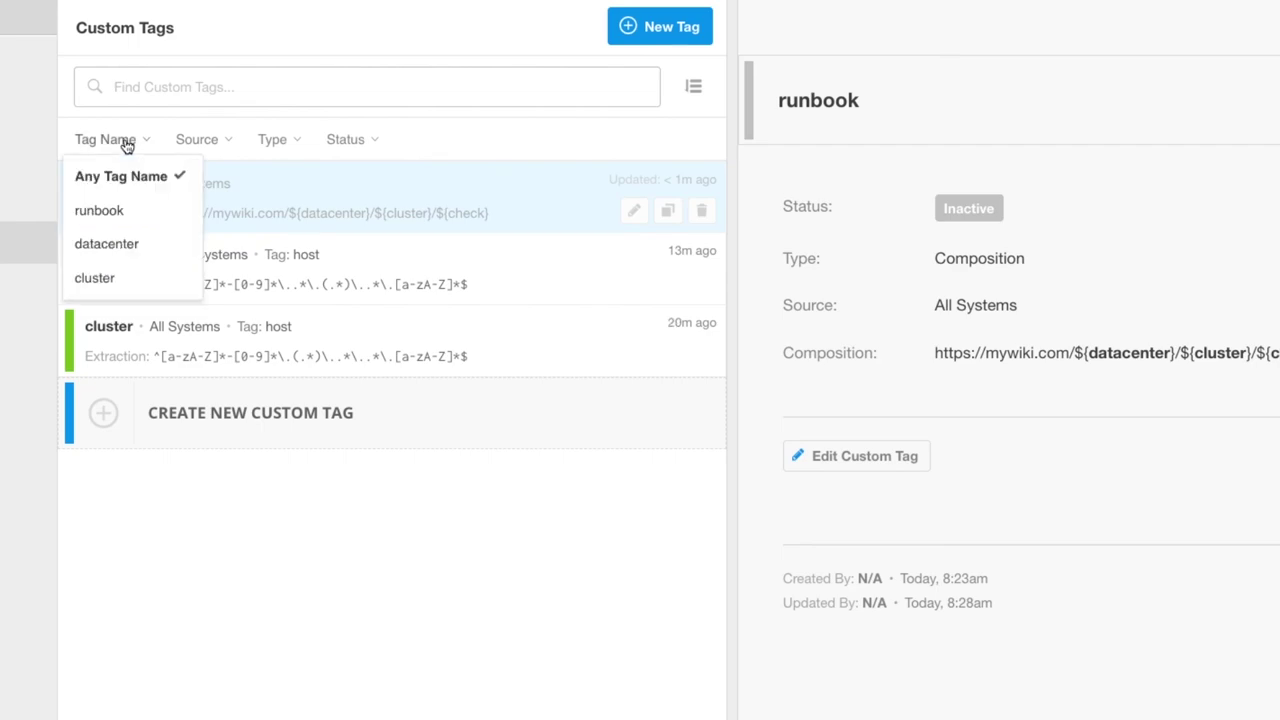
click(200, 146)
click(272, 140)
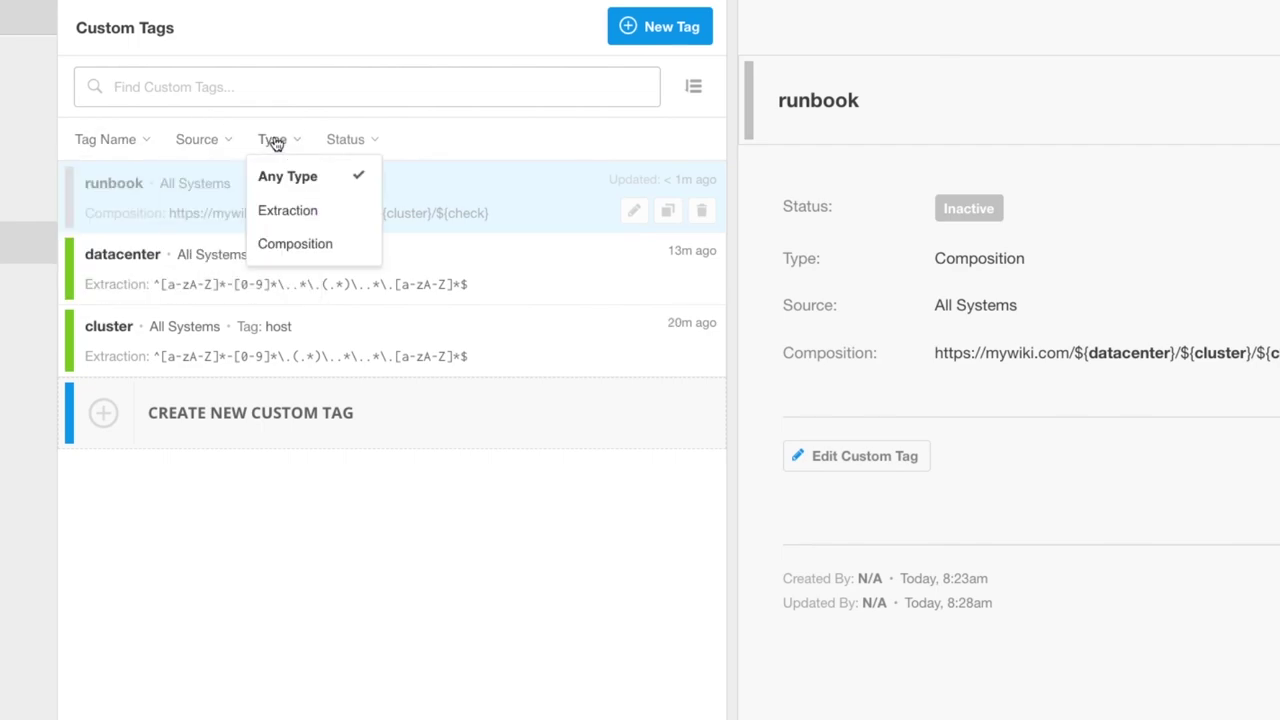
click(281, 210)
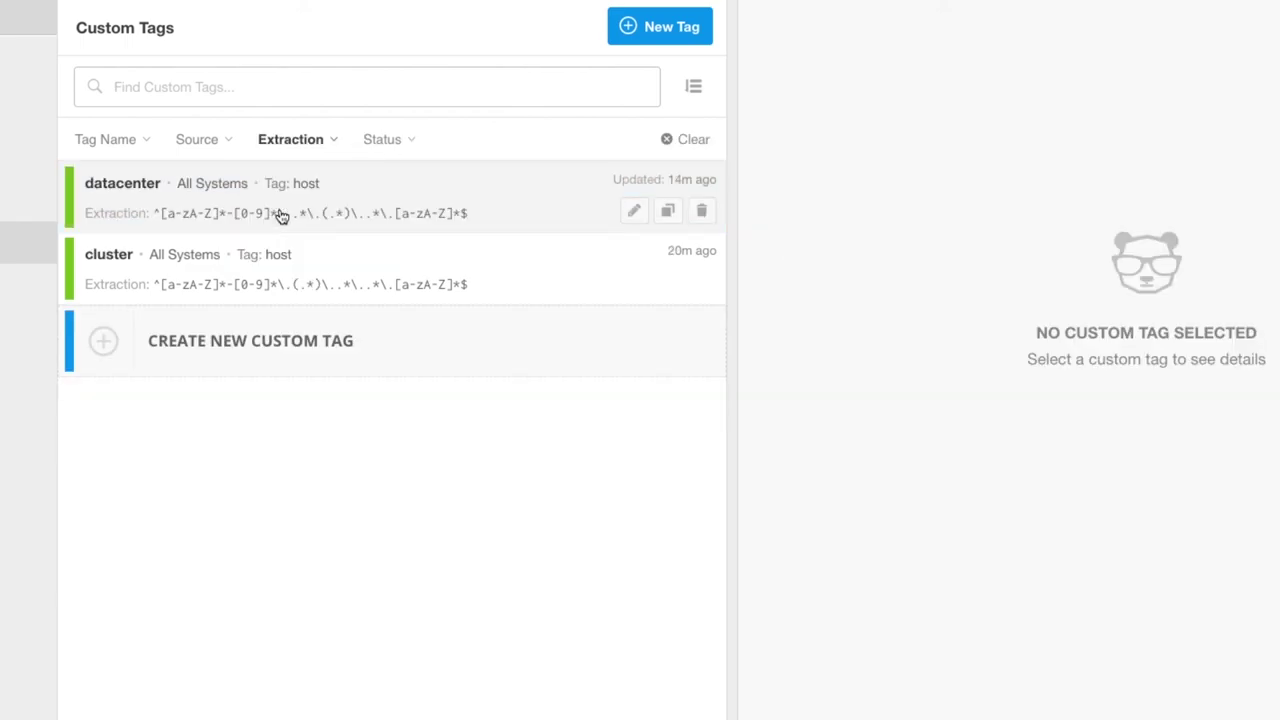
click(325, 183)
click(380, 140)
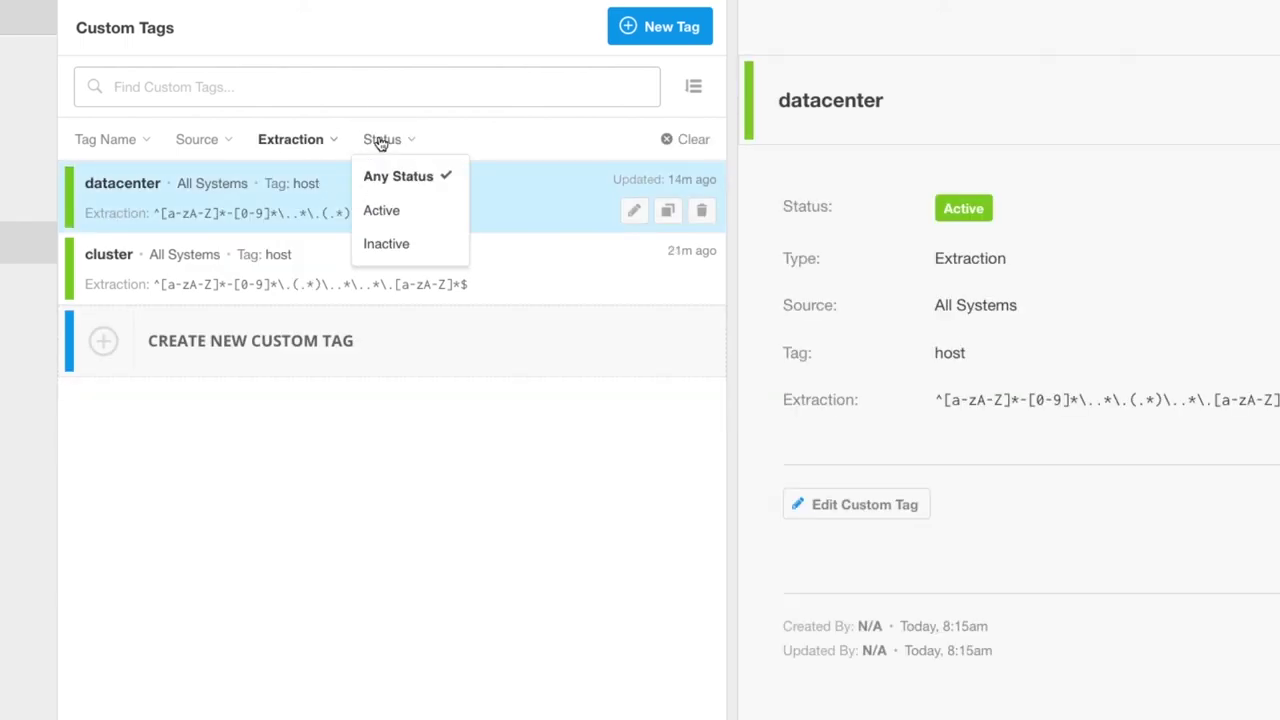